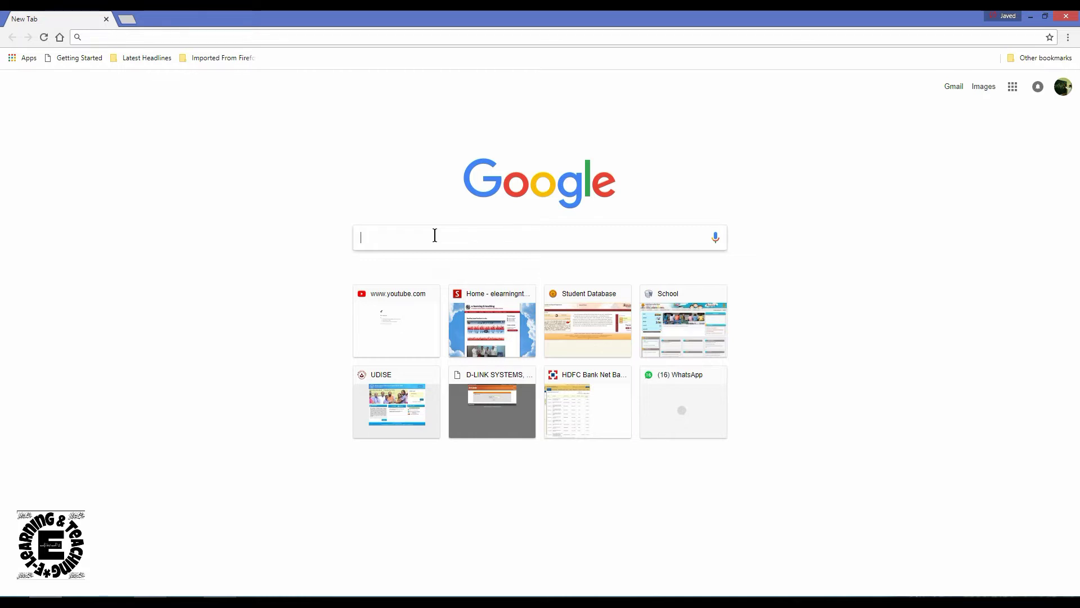
Search Google for "prematric scholarship" and open the National Scholarship Portal home page.
{"action": "type", "text": "p"}
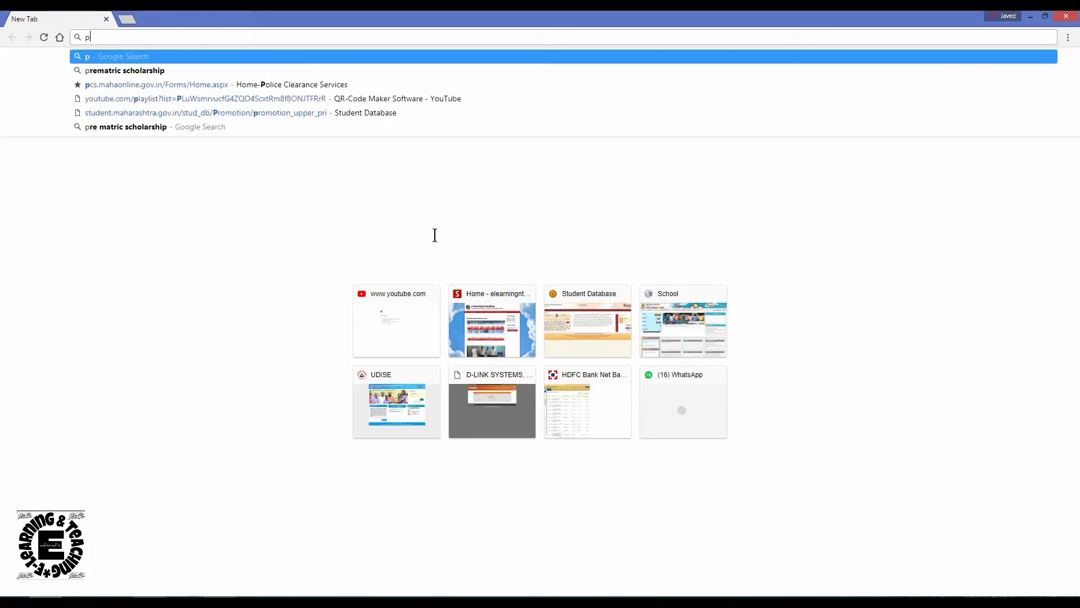
{"action": "type", "text": "re"}
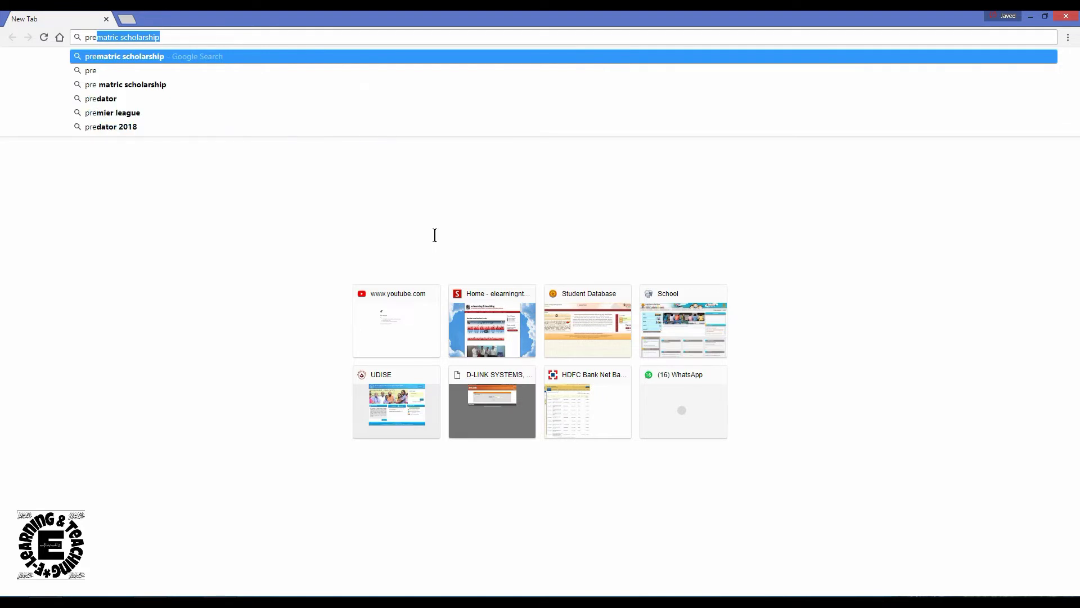
{"action": "key", "text": "Return"}
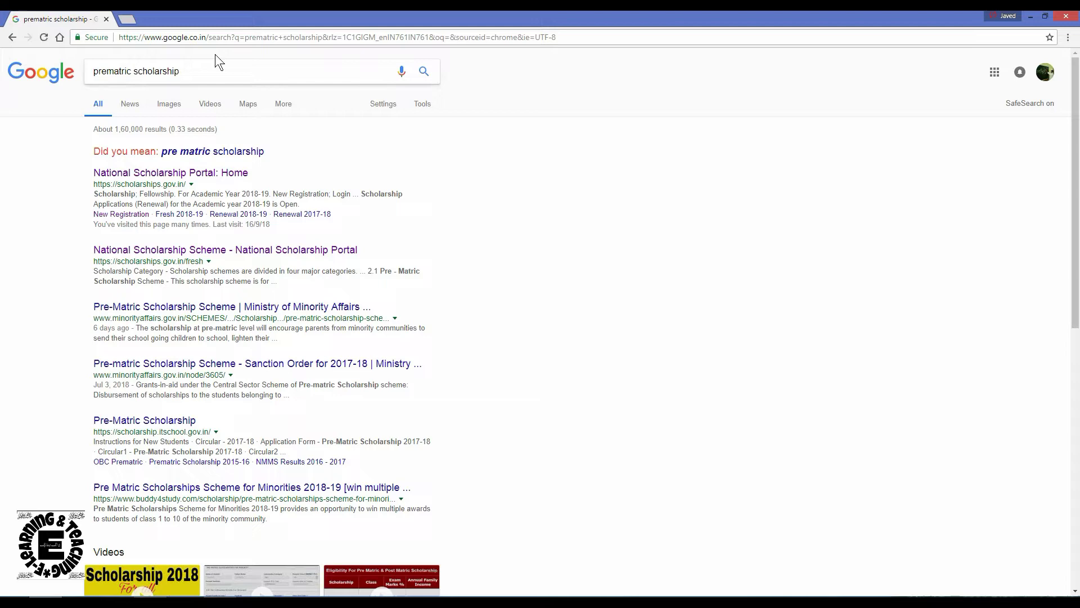
{"action": "left_click", "coordinate": [208, 177]}
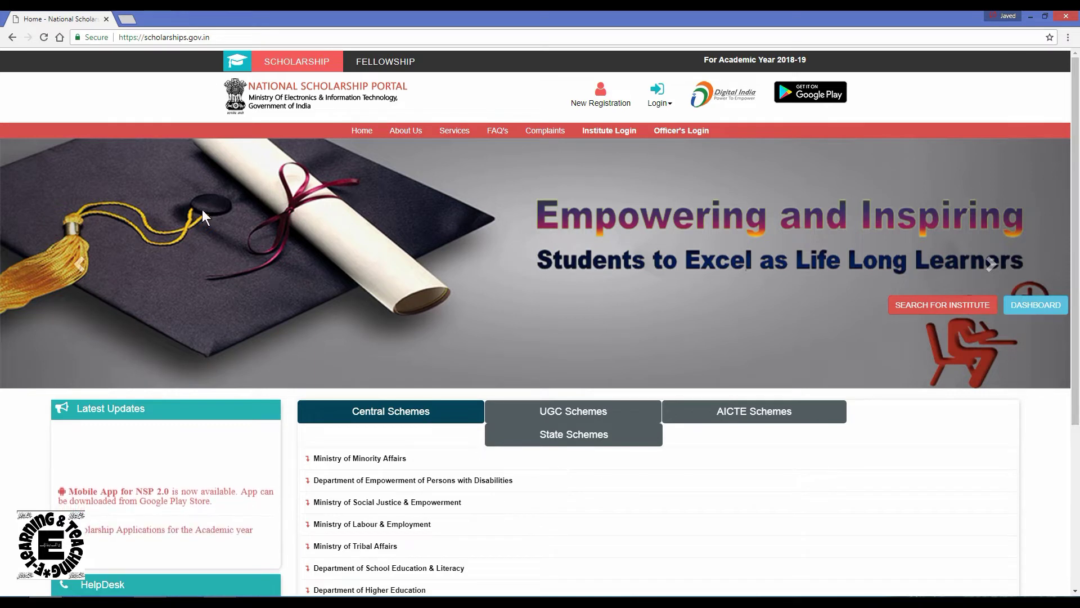
Open the New Registration page of the National Scholarship Portal.
{"action": "left_click", "coordinate": [660, 104]}
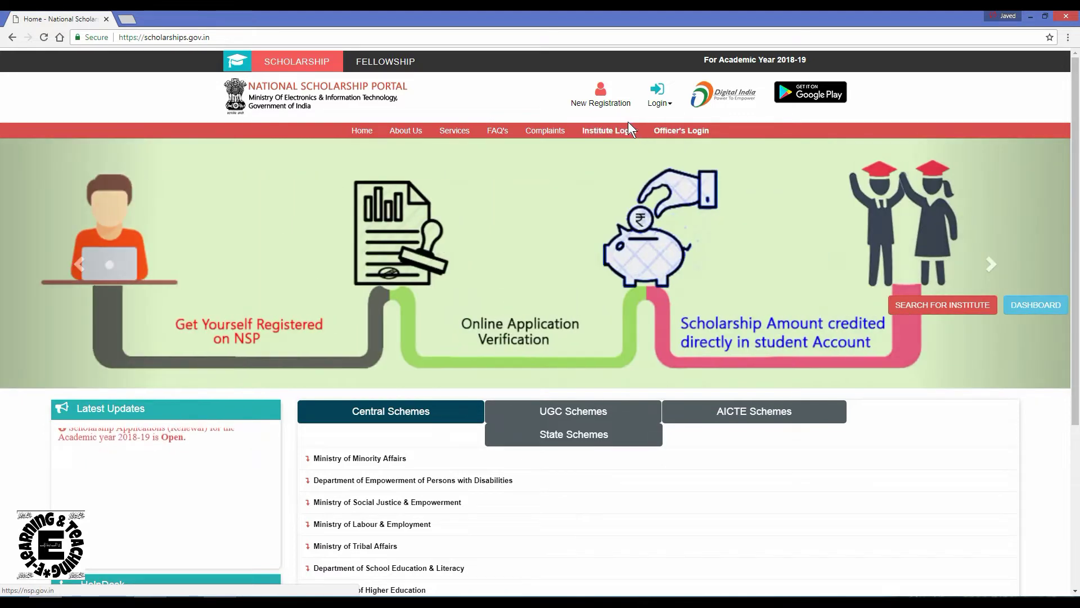
{"action": "mouse_move", "coordinate": [656, 106]}
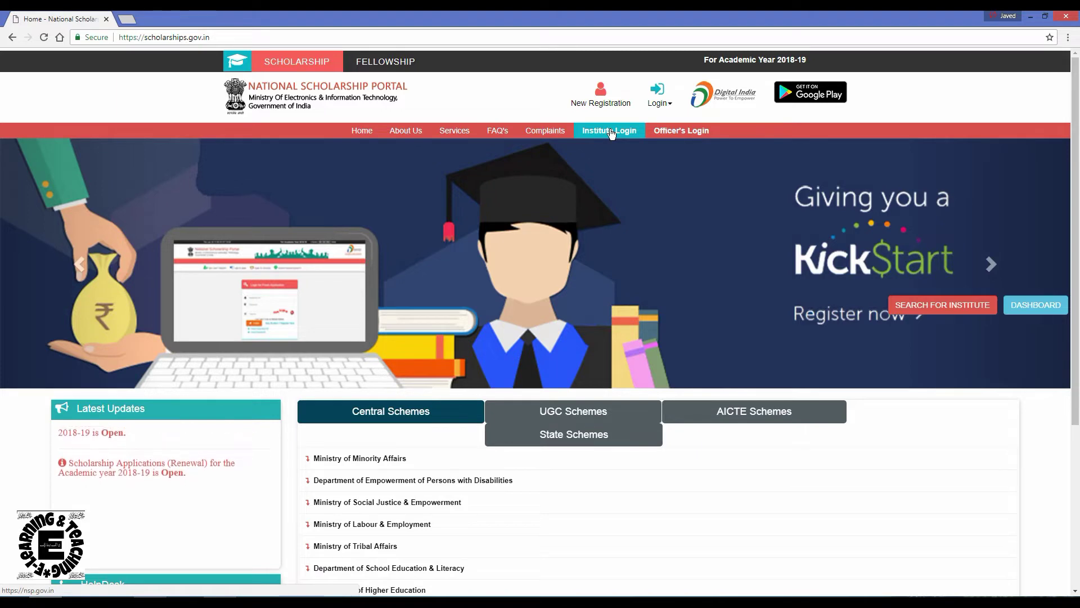
{"action": "left_click", "coordinate": [611, 131]}
{"action": "left_click", "coordinate": [699, 135]}
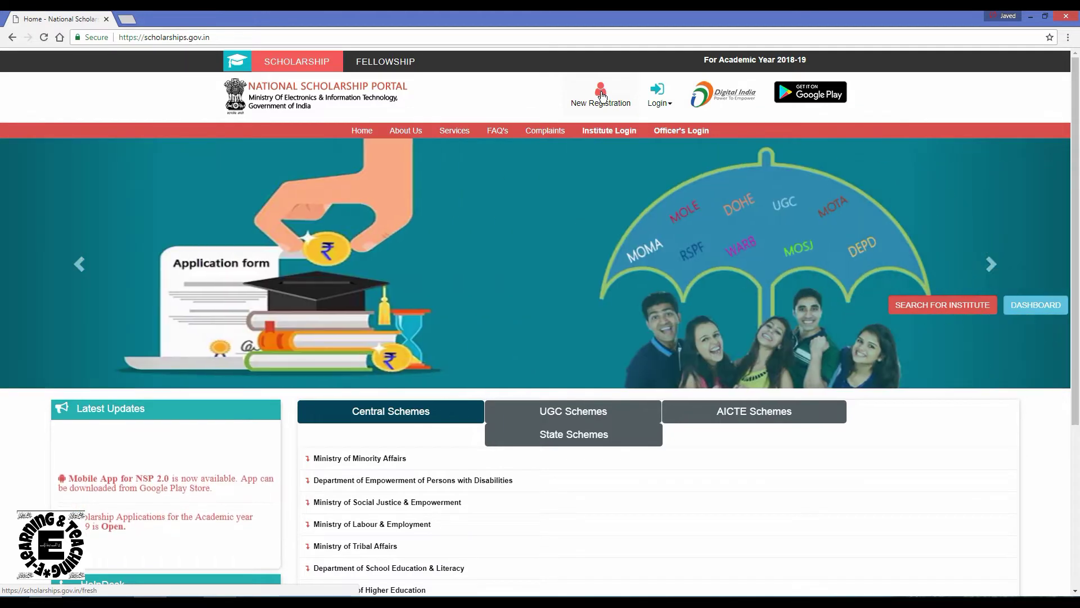
{"action": "left_click", "coordinate": [600, 91]}
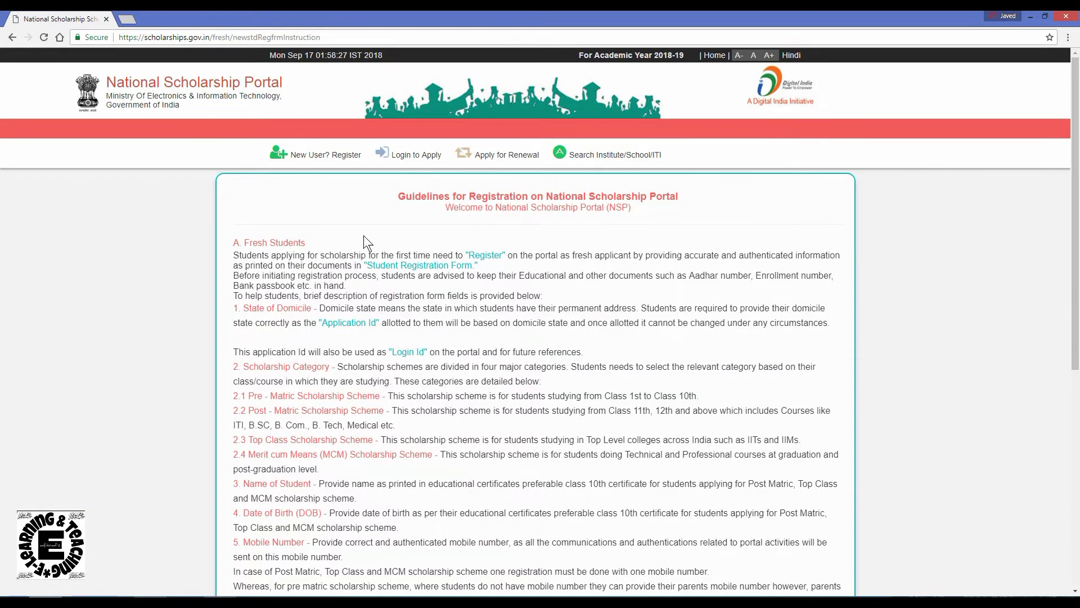
Read the registration guidelines for fresh students, covering the Student Registration Form, State of Domicile, Application Id and Login Id.
{"action": "left_click_drag", "start_coordinate": [398, 194], "coordinate": [673, 203]}
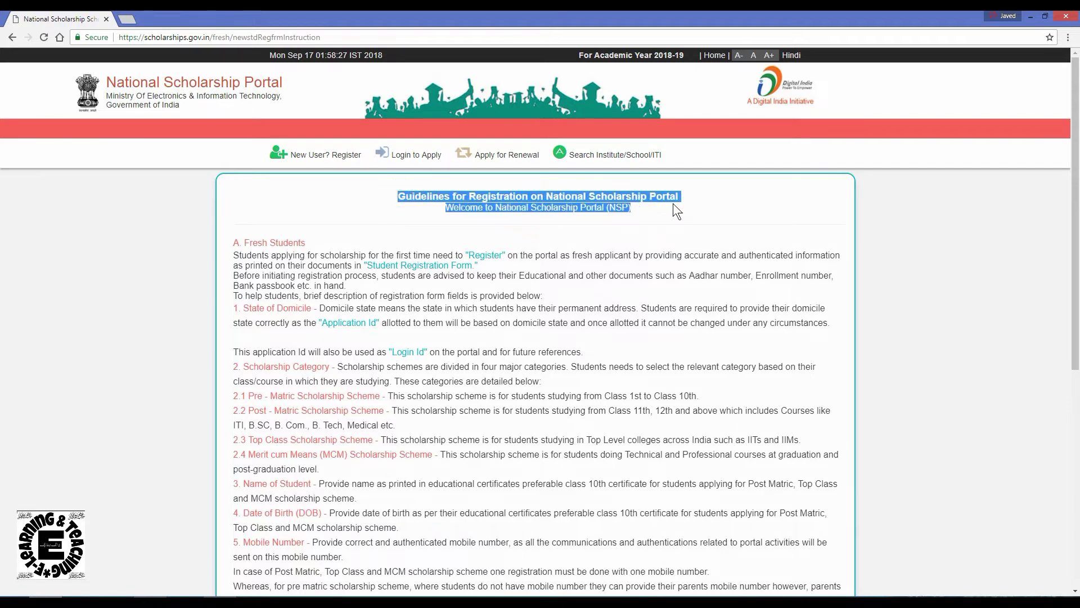
{"action": "left_click", "coordinate": [380, 222]}
{"action": "scroll", "coordinate": [379, 221], "scroll_direction": "down", "scroll_amount": 2}
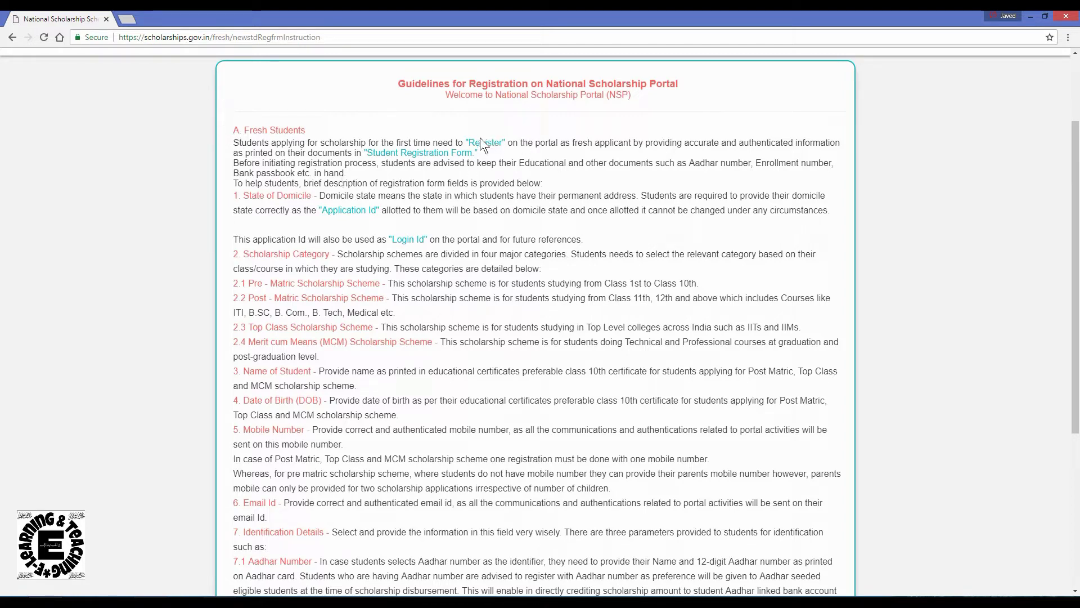
{"action": "left_click_drag", "start_coordinate": [467, 143], "coordinate": [505, 141]}
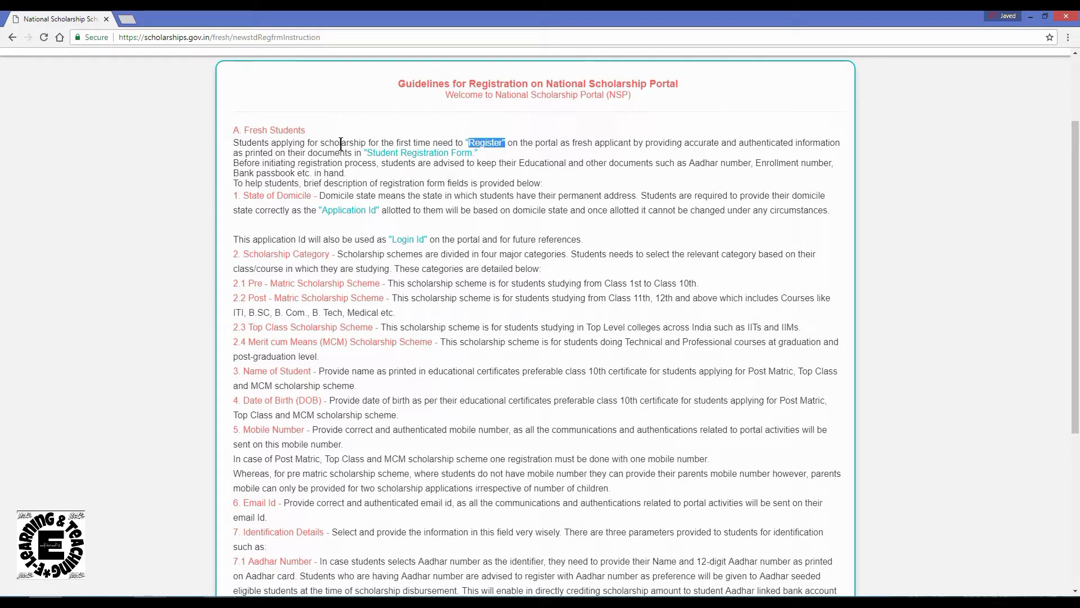
{"action": "left_click_drag", "start_coordinate": [367, 153], "coordinate": [480, 153]}
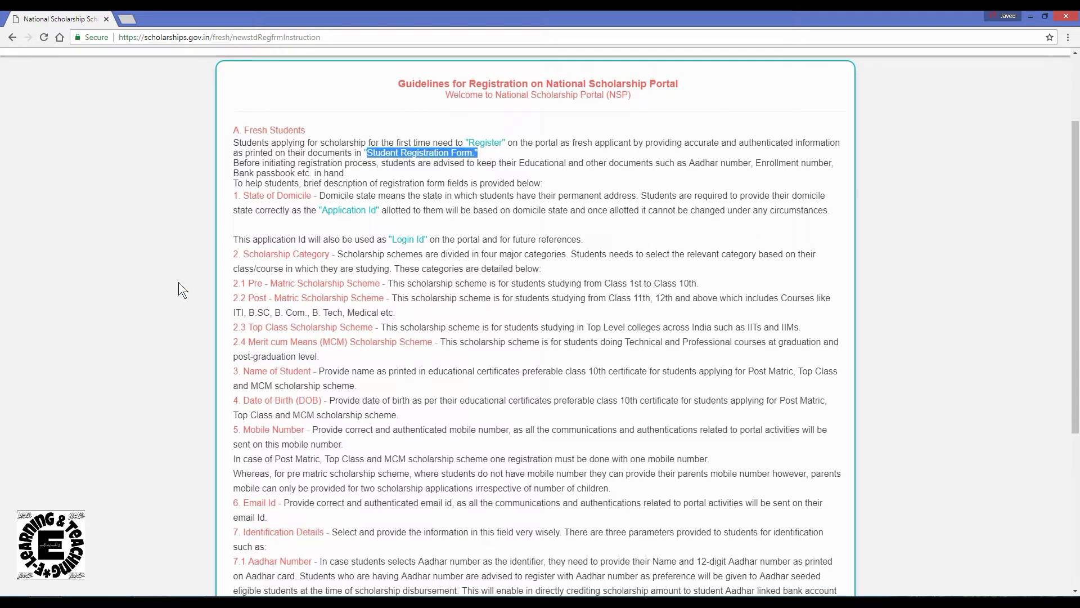
{"action": "scroll", "coordinate": [291, 197], "scroll_direction": "down", "scroll_amount": 1}
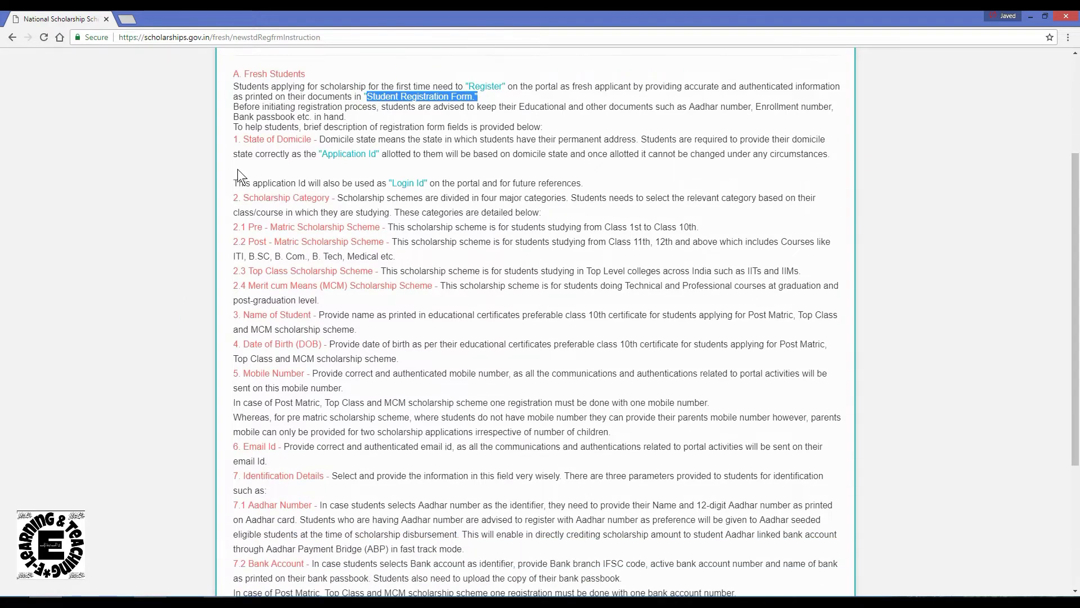
{"action": "left_click_drag", "start_coordinate": [243, 139], "coordinate": [312, 139]}
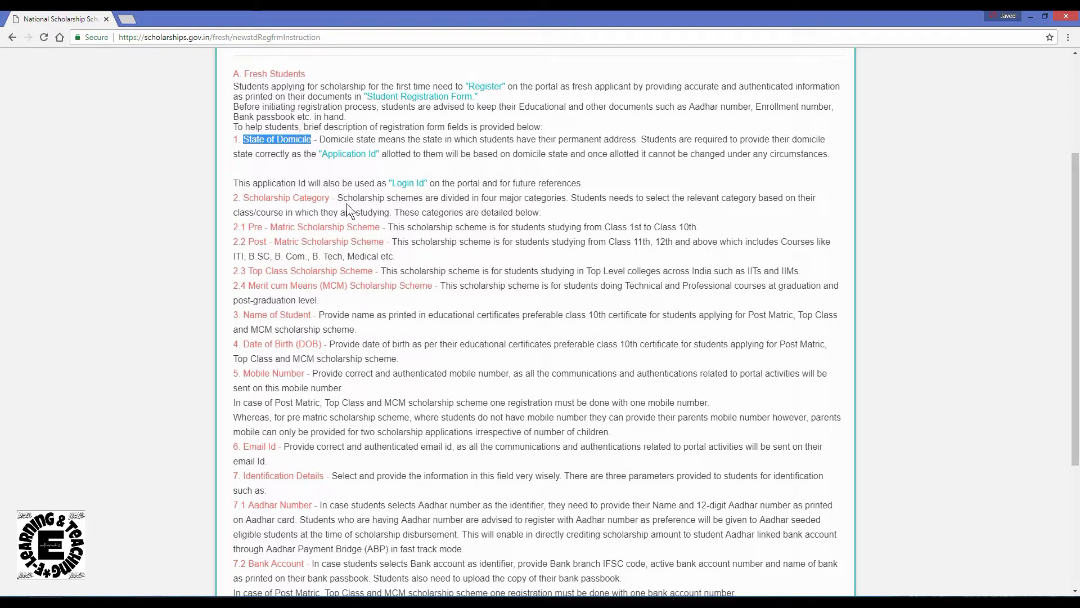
{"action": "left_click_drag", "start_coordinate": [322, 154], "coordinate": [377, 155]}
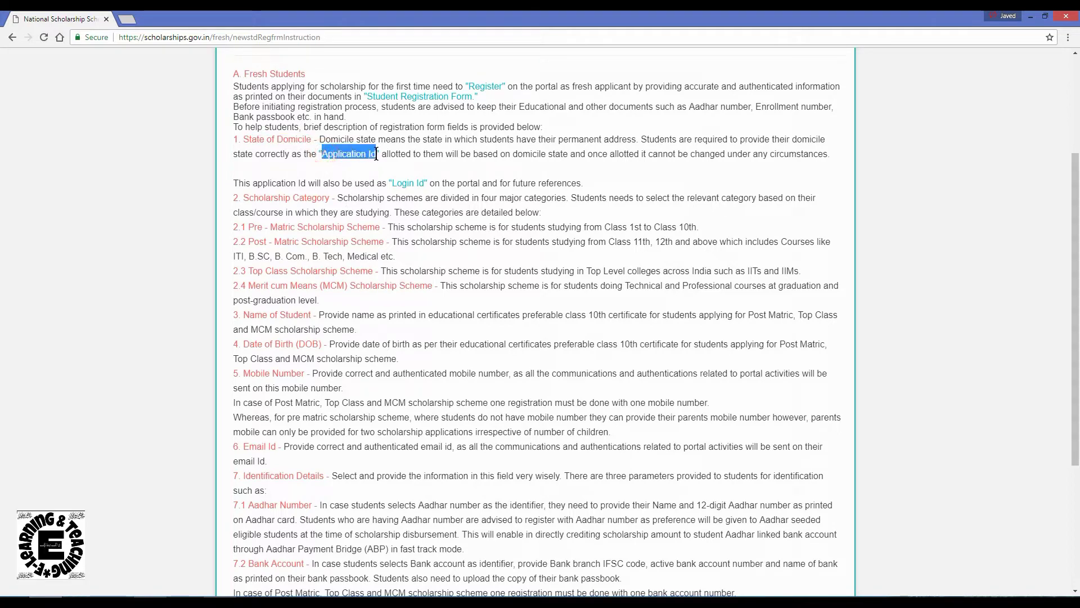
{"action": "left_click_drag", "start_coordinate": [393, 183], "coordinate": [423, 184]}
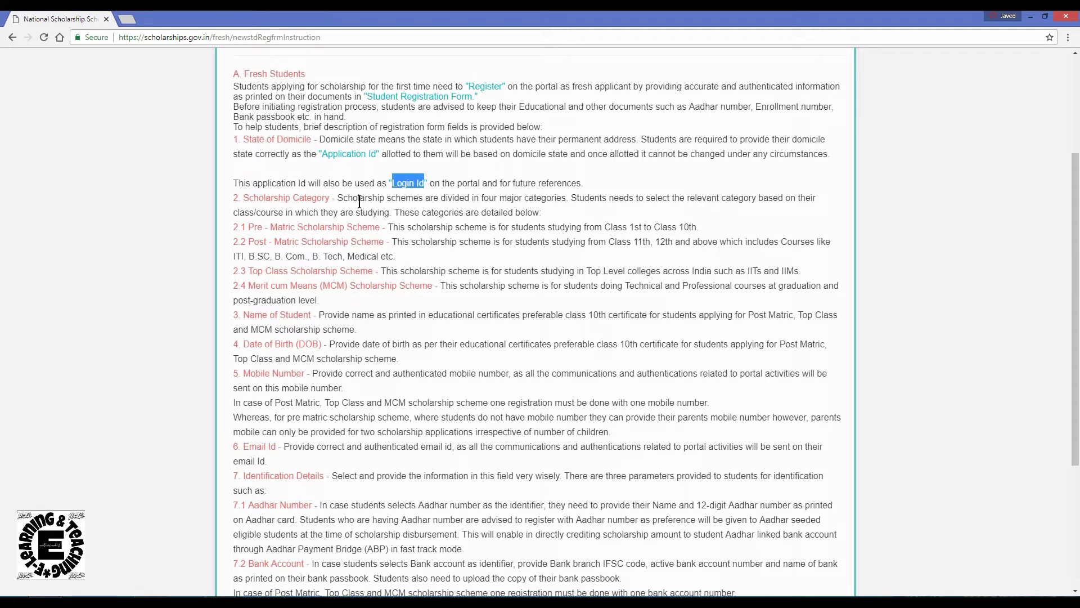
Check the Scholarship Category section for the classes covered by the Pre-Matric Scholarship Scheme.
{"action": "left_click_drag", "start_coordinate": [242, 197], "coordinate": [329, 197]}
{"action": "scroll", "coordinate": [501, 338], "scroll_direction": "down", "scroll_amount": 1}
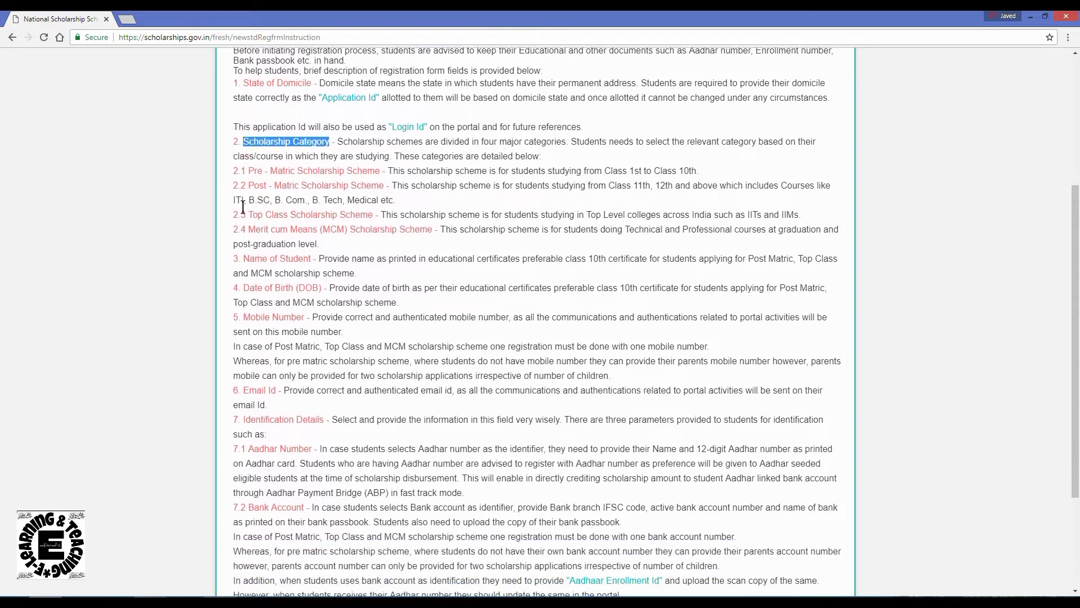
{"action": "scroll", "coordinate": [249, 236], "scroll_direction": "up", "scroll_amount": 1}
{"action": "left_click_drag", "start_coordinate": [249, 226], "coordinate": [381, 227]}
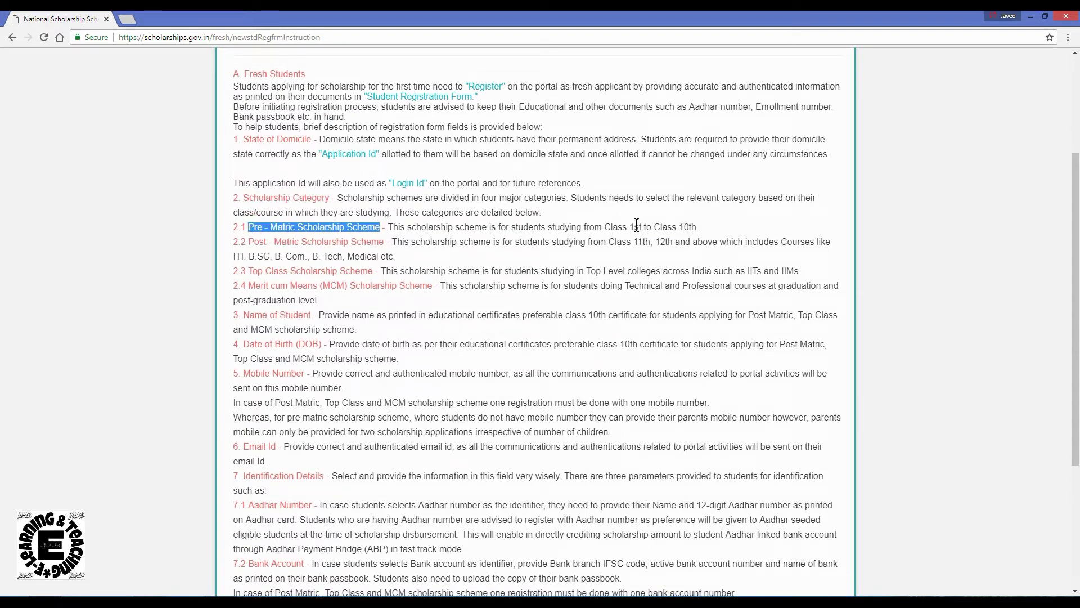
{"action": "left_click_drag", "start_coordinate": [630, 227], "coordinate": [696, 226]}
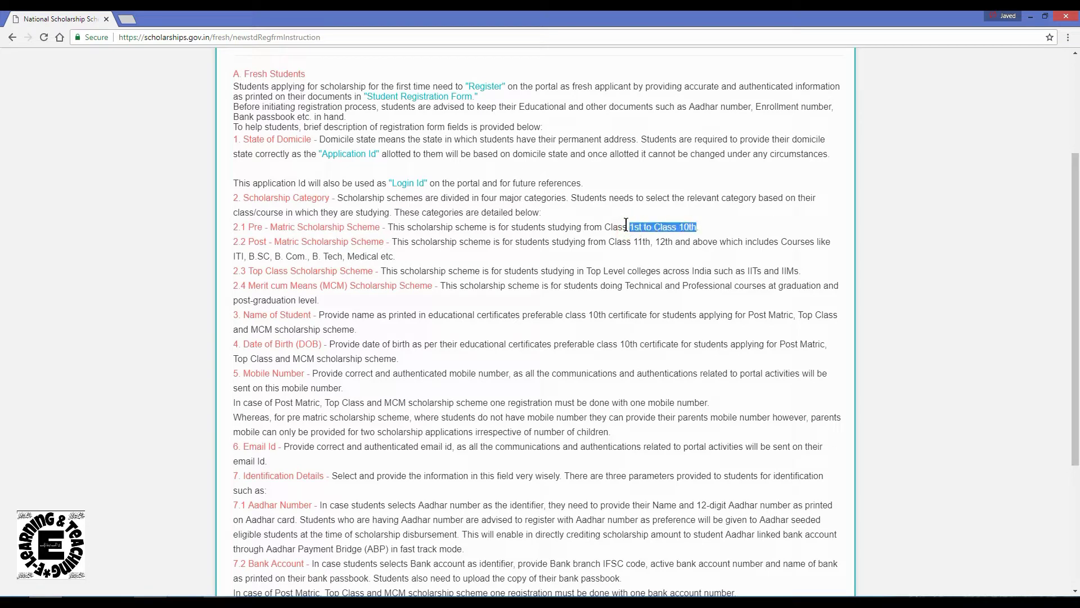
{"action": "left_click_drag", "start_coordinate": [248, 226], "coordinate": [380, 226]}
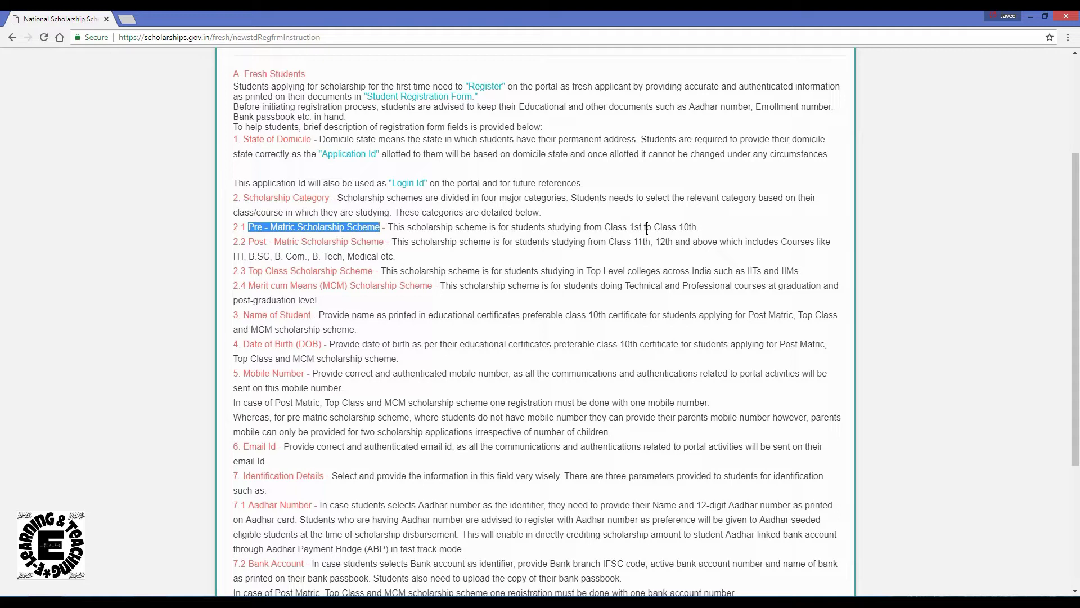
{"action": "left_click_drag", "start_coordinate": [630, 227], "coordinate": [700, 228]}
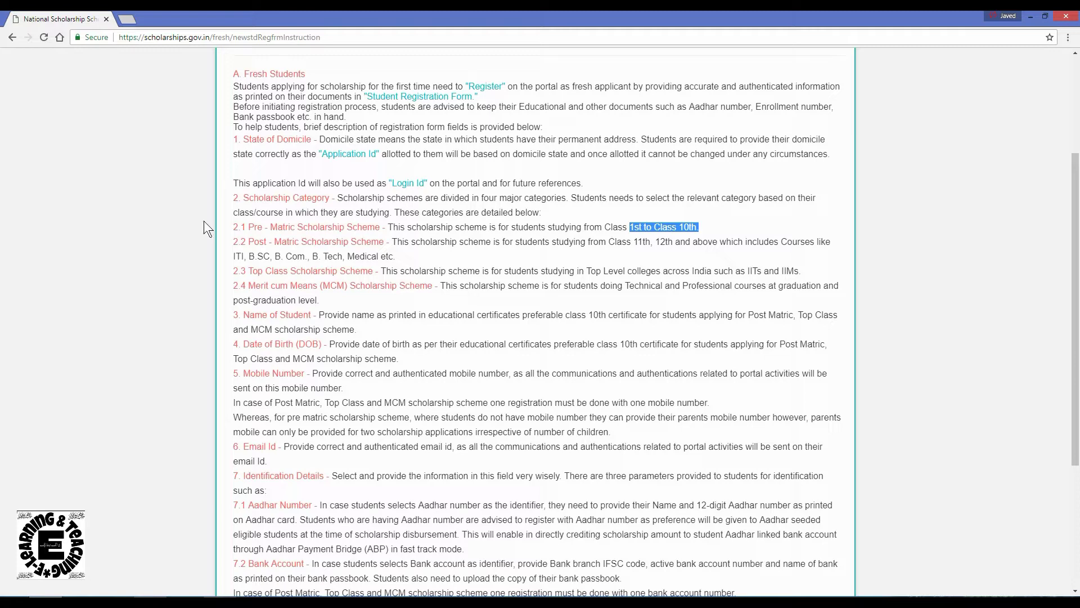
Check which classes and courses the Post-Matric Scholarship Scheme covers.
{"action": "scroll", "coordinate": [280, 201], "scroll_direction": "down", "scroll_amount": 1}
{"action": "left_click_drag", "start_coordinate": [247, 185], "coordinate": [381, 185]}
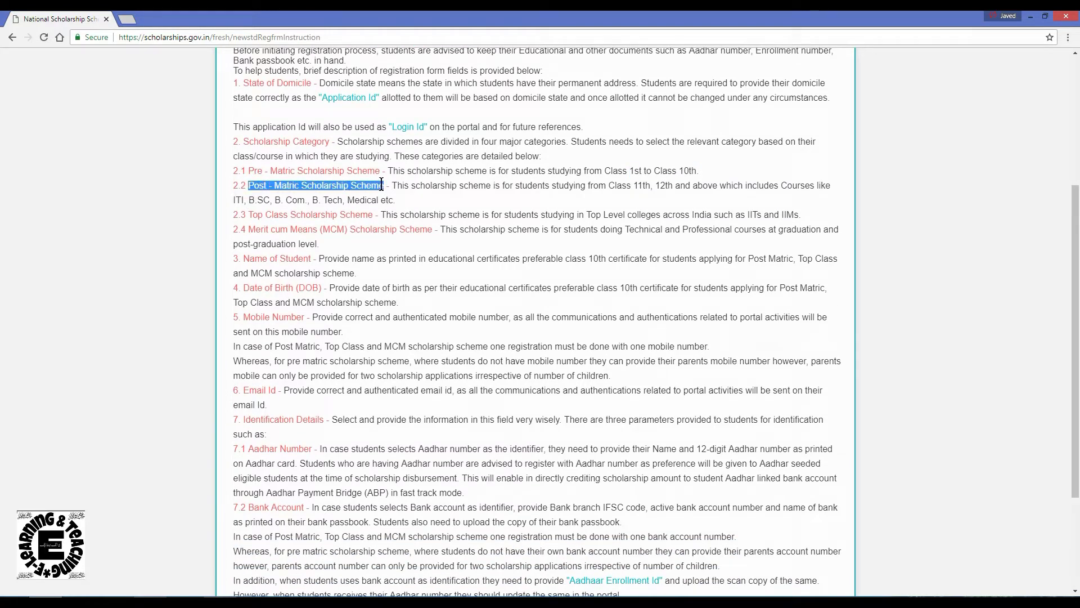
{"action": "left_click", "coordinate": [636, 185]}
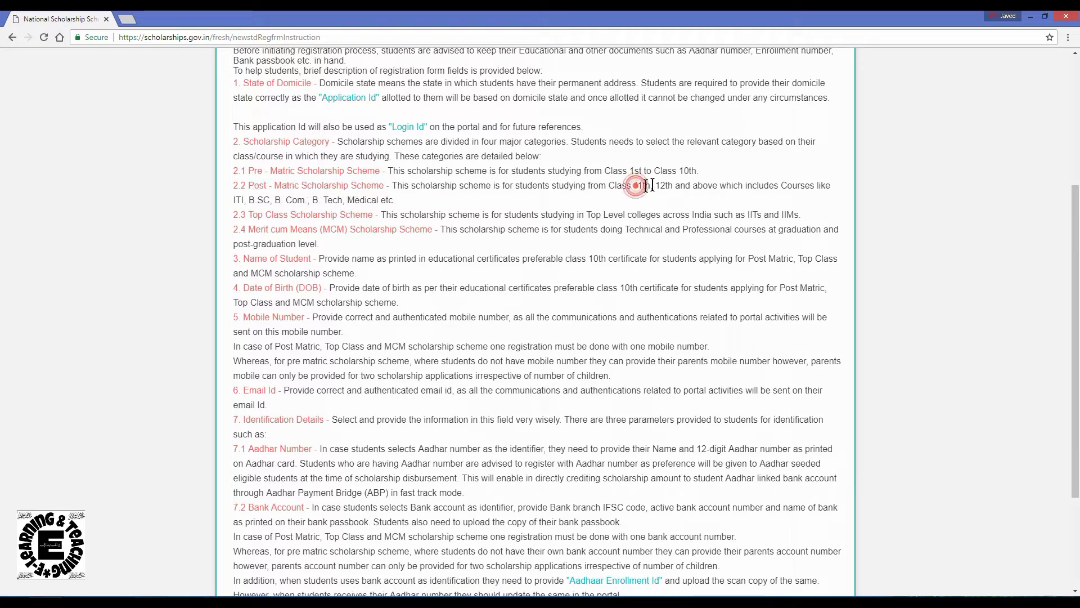
{"action": "left_click_drag", "start_coordinate": [652, 185], "coordinate": [673, 185]}
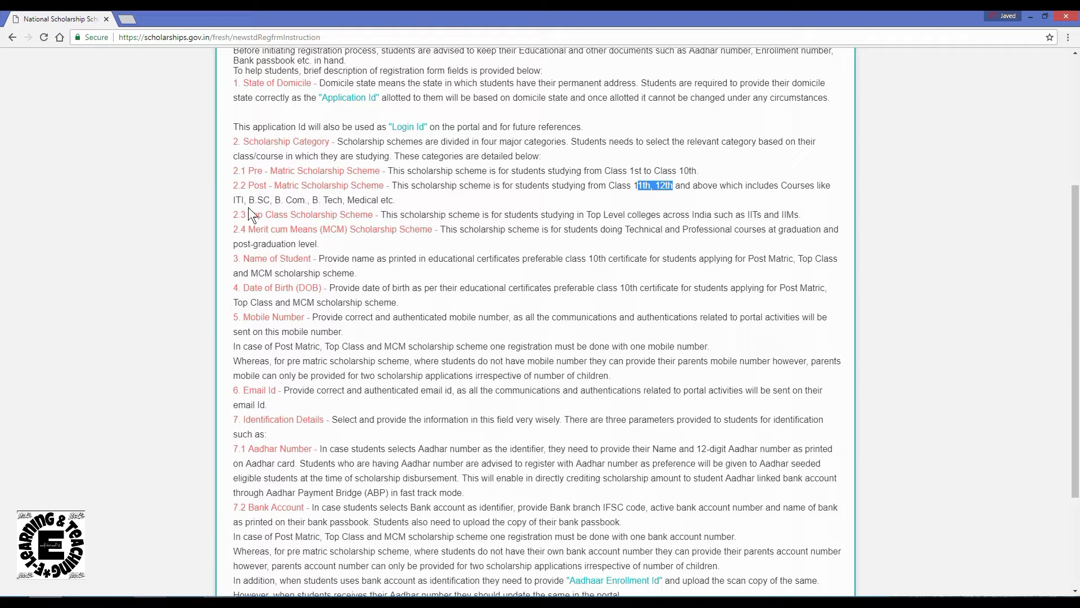
{"action": "left_click_drag", "start_coordinate": [233, 199], "coordinate": [379, 203]}
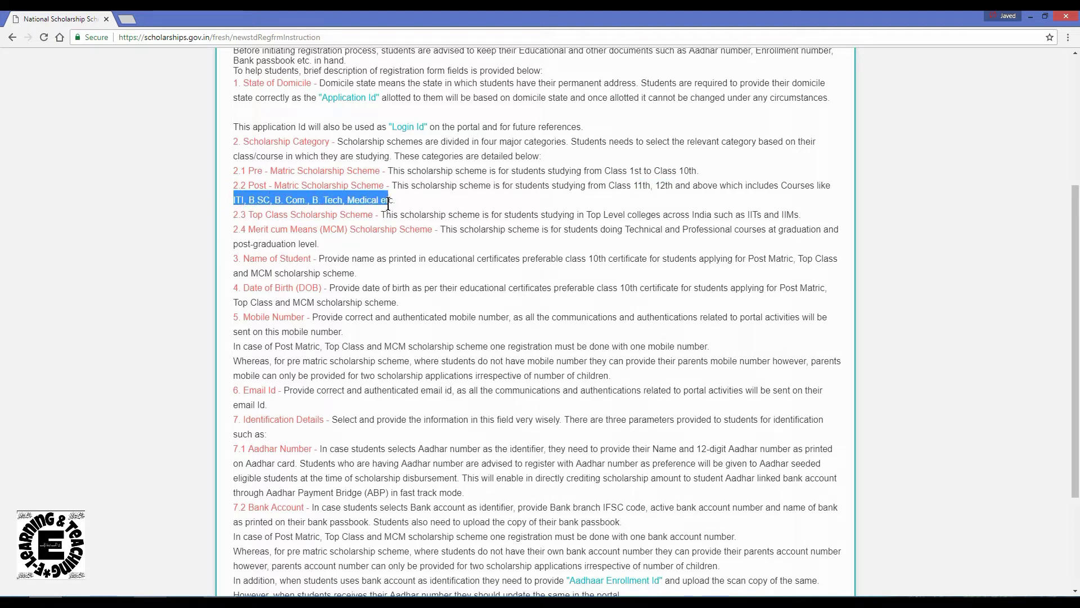
{"action": "left_click", "coordinate": [251, 186]}
{"action": "left_click_drag", "start_coordinate": [251, 185], "coordinate": [379, 193]}
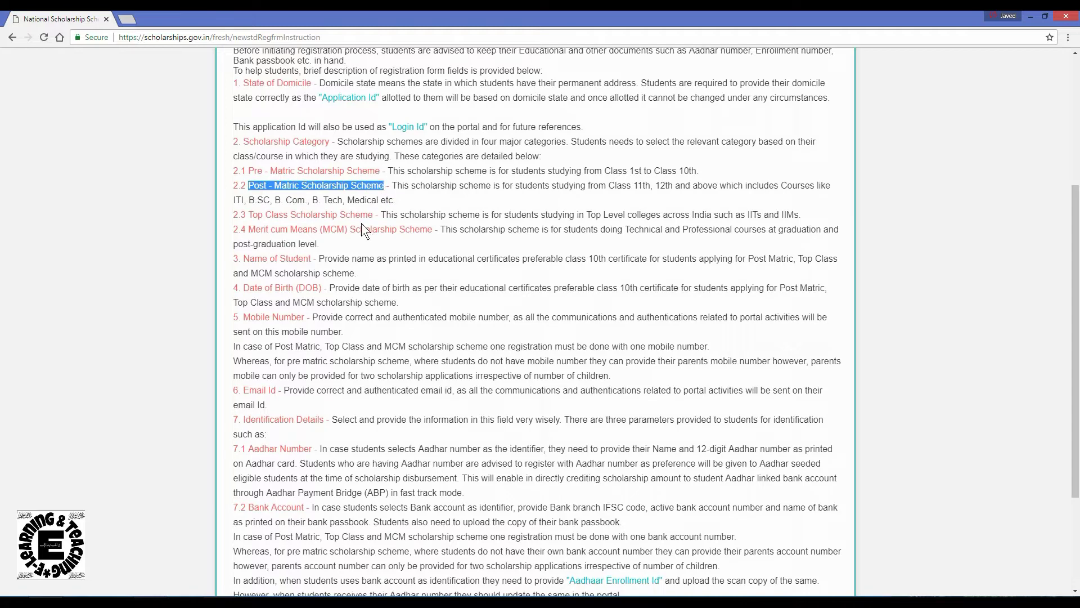
Review the eligibility descriptions of the Top Class and Merit cum Means (MCM) scholarship schemes.
{"action": "left_click_drag", "start_coordinate": [248, 216], "coordinate": [371, 215]}
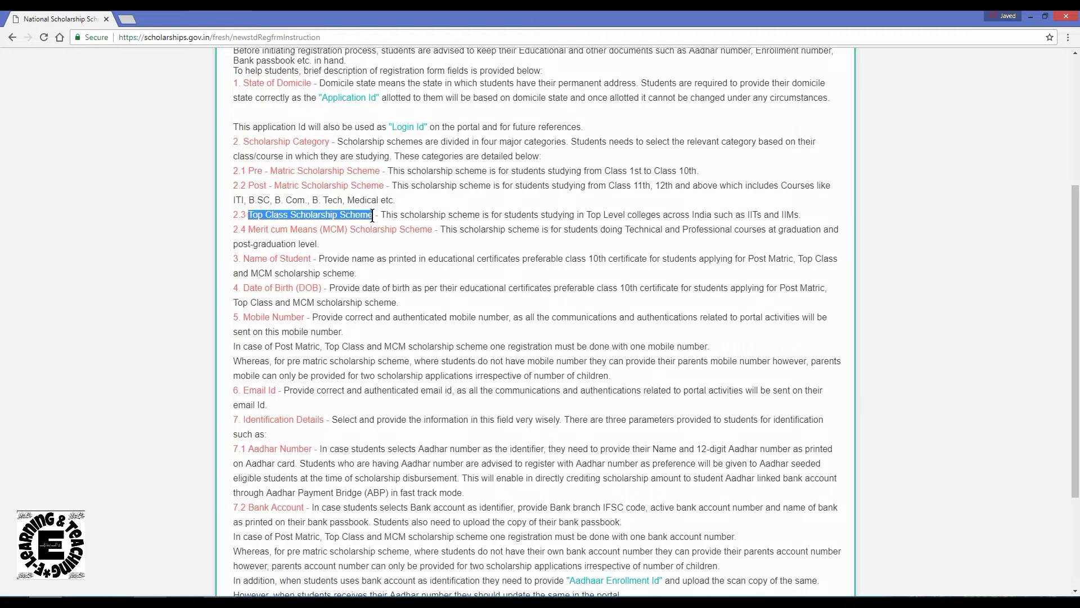
{"action": "left_click", "coordinate": [787, 214]}
{"action": "left_click_drag", "start_coordinate": [251, 216], "coordinate": [364, 211]}
{"action": "scroll", "coordinate": [363, 242], "scroll_direction": "down", "scroll_amount": 1}
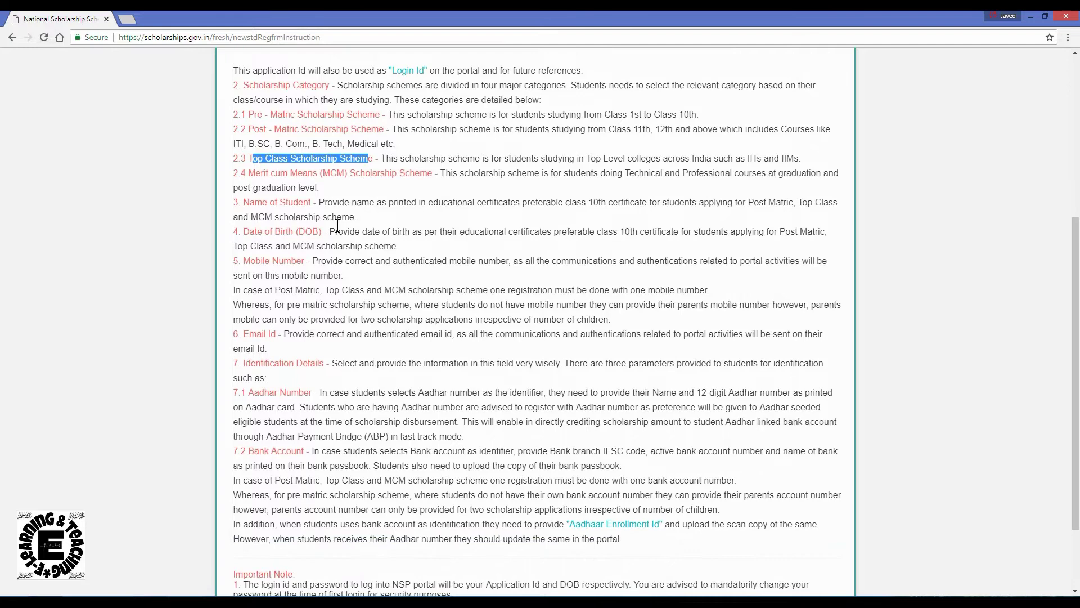
{"action": "left_click_drag", "start_coordinate": [249, 173], "coordinate": [324, 173]}
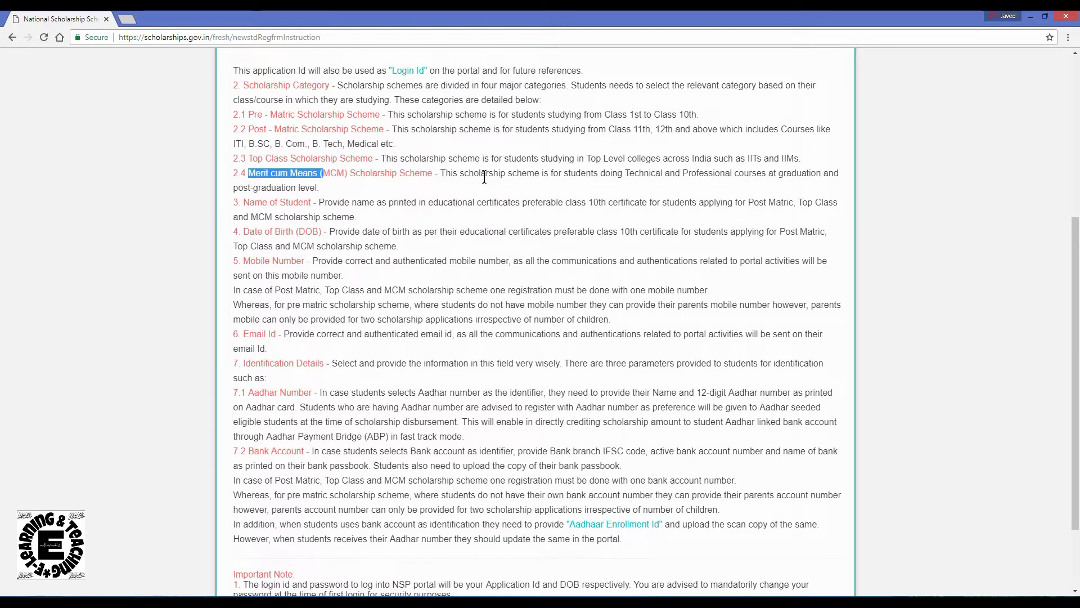
{"action": "left_click_drag", "start_coordinate": [625, 173], "coordinate": [821, 174]}
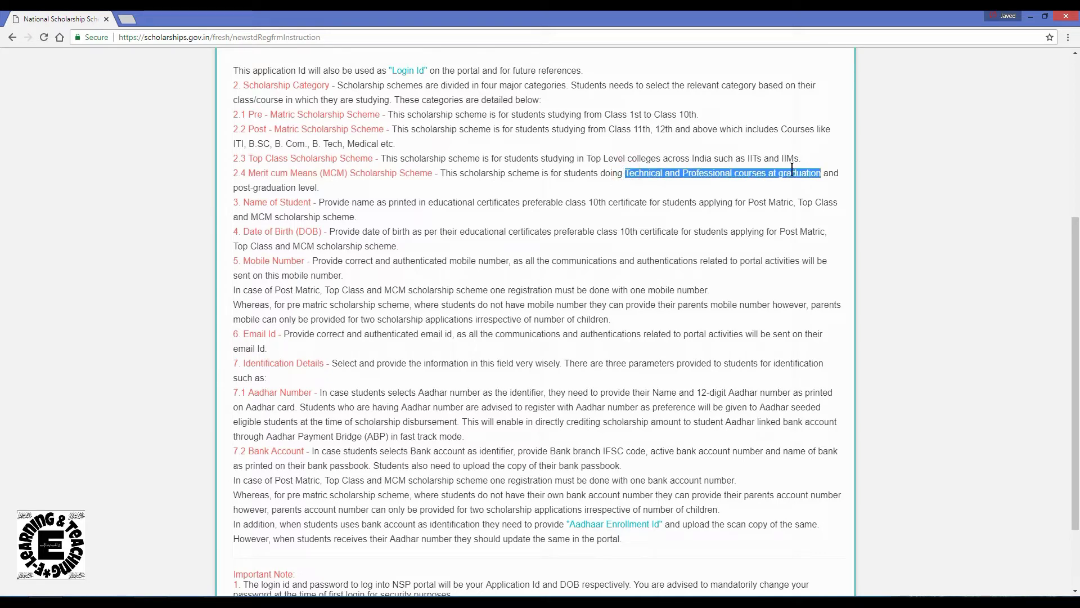
{"action": "left_click_drag", "start_coordinate": [233, 187], "coordinate": [316, 191]}
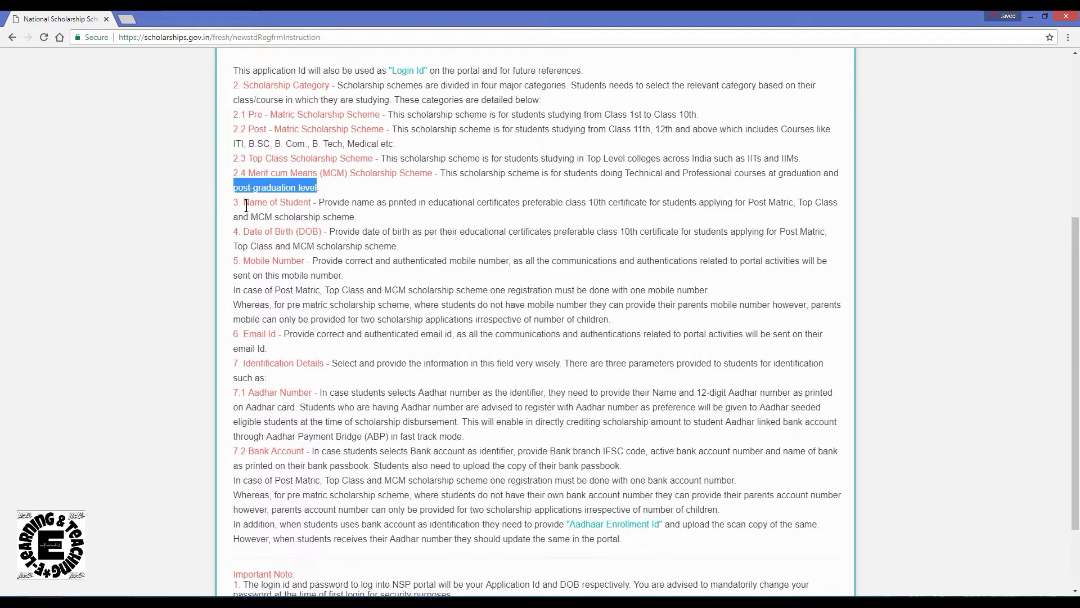
Read the Name of Student guideline for the certificate the name must match and the schemes it applies to.
{"action": "left_click_drag", "start_coordinate": [244, 202], "coordinate": [309, 203]}
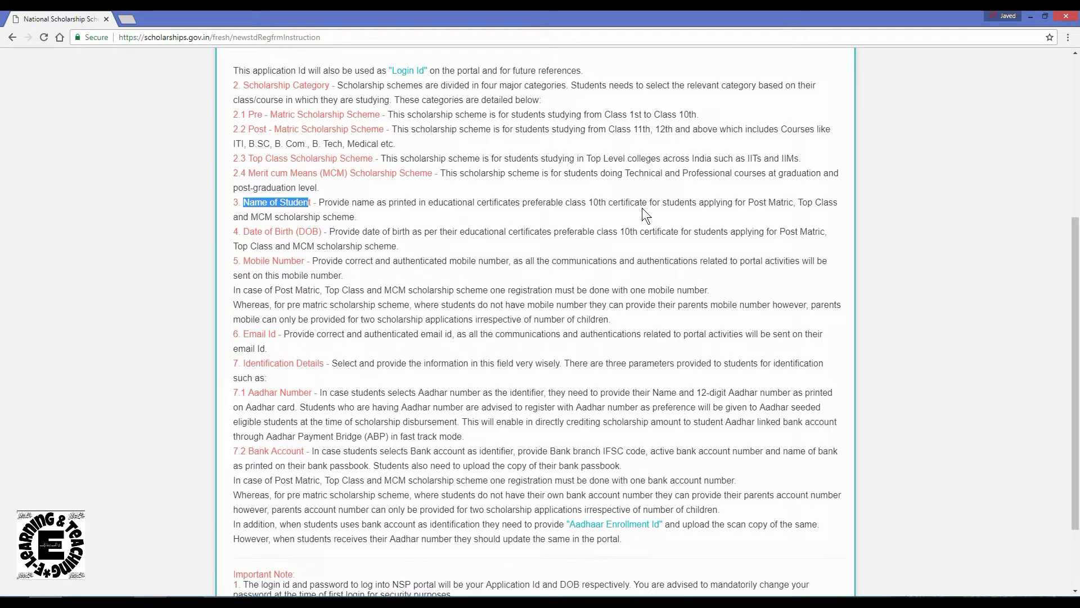
{"action": "left_click_drag", "start_coordinate": [593, 203], "coordinate": [647, 203]}
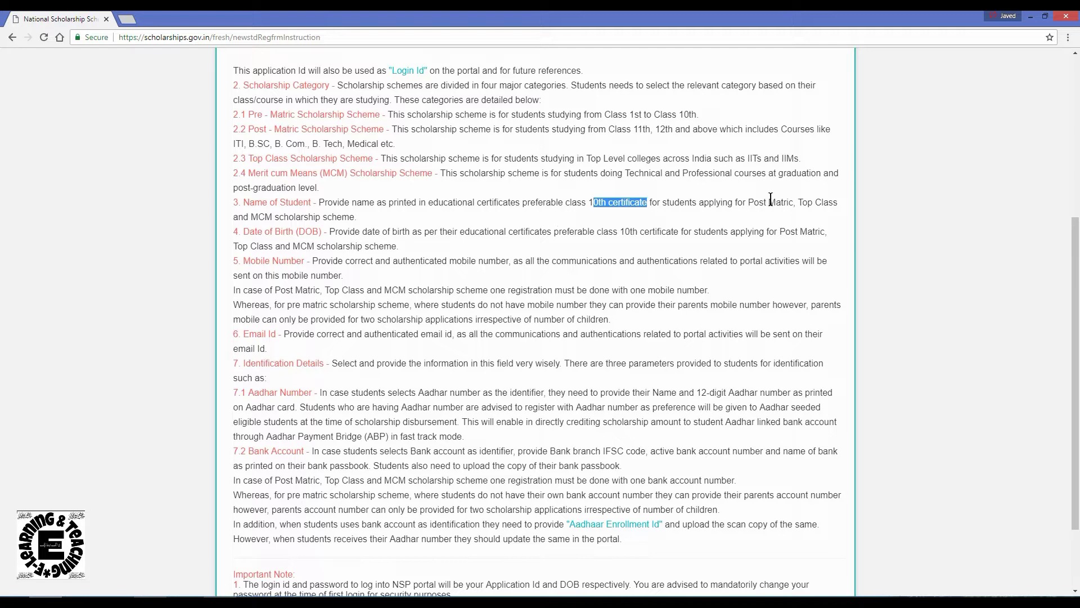
{"action": "left_click_drag", "start_coordinate": [749, 203], "coordinate": [838, 203]}
{"action": "left_click_drag", "start_coordinate": [253, 212], "coordinate": [363, 220]}
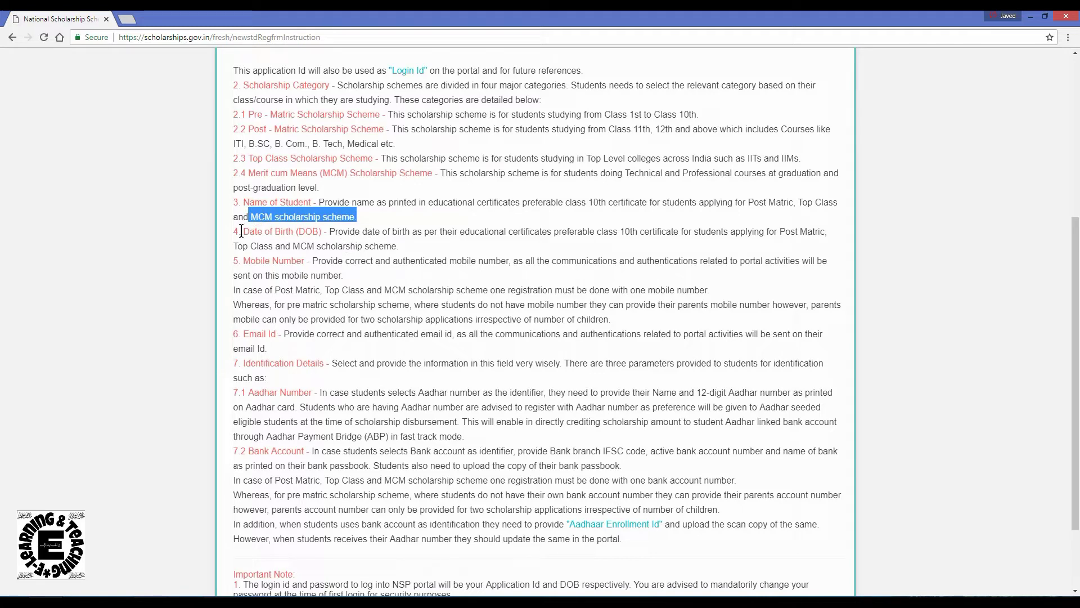
Check the Date of Birth (DOB) guideline for the required certificate and the scholarship schemes concerned.
{"action": "left_click_drag", "start_coordinate": [243, 231], "coordinate": [325, 232]}
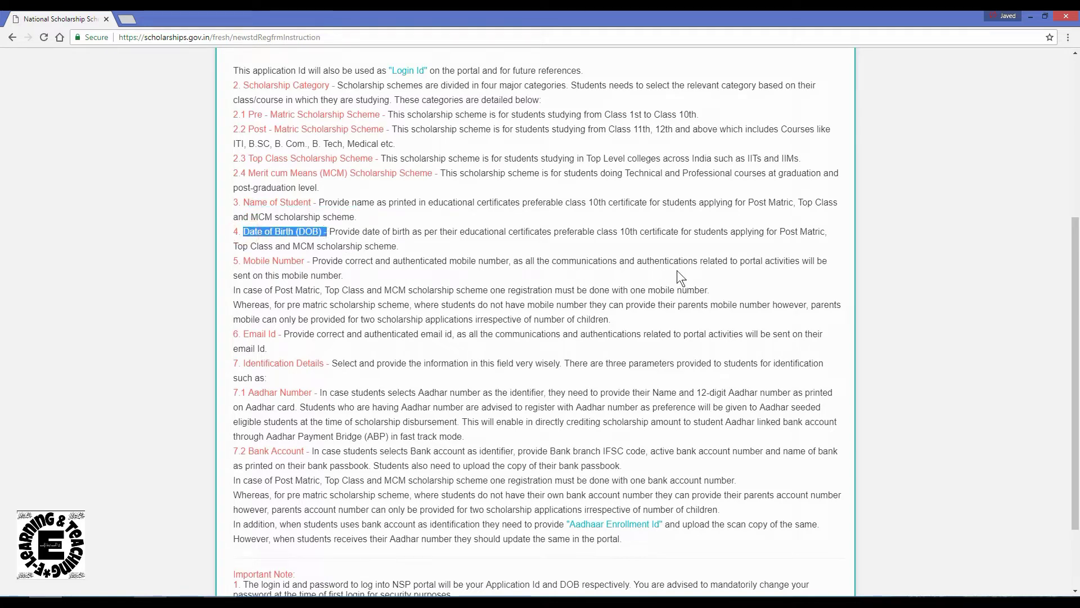
{"action": "left_click_drag", "start_coordinate": [619, 232], "coordinate": [679, 232]}
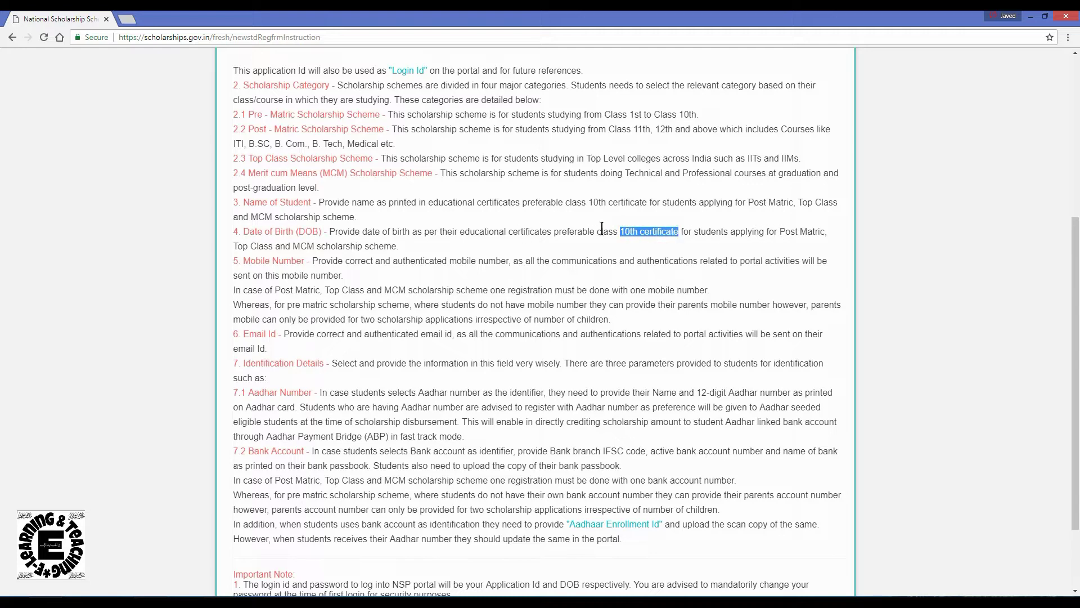
{"action": "mouse_move", "coordinate": [622, 232]}
{"action": "left_mouse_down"}
{"action": "mouse_move", "coordinate": [662, 232]}
{"action": "mouse_move", "coordinate": [620, 233]}
{"action": "left_mouse_up"}
{"action": "left_click_drag", "start_coordinate": [781, 232], "coordinate": [825, 231]}
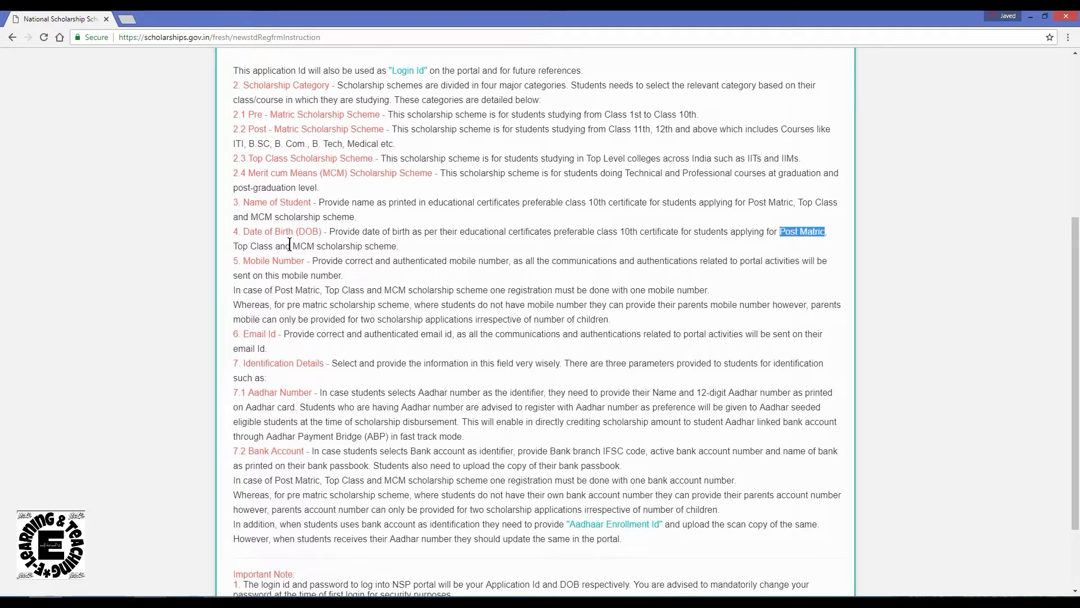
{"action": "left_click_drag", "start_coordinate": [292, 246], "coordinate": [397, 249]}
Review the Mobile Number and Email Id guidelines for contact details used in registration.
{"action": "scroll", "coordinate": [473, 299], "scroll_direction": "down", "scroll_amount": 1}
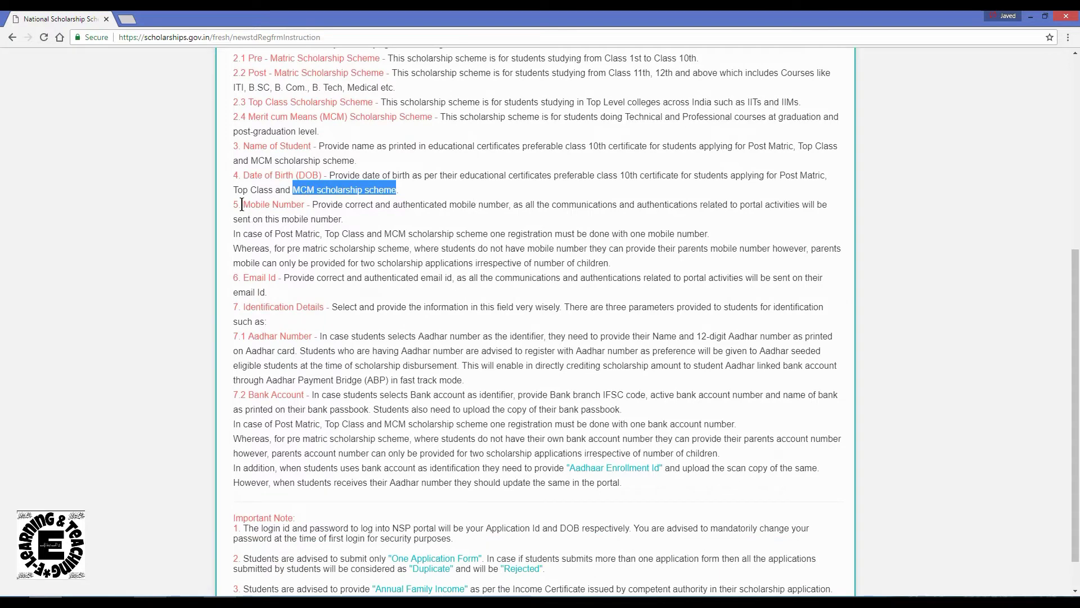
{"action": "left_click_drag", "start_coordinate": [242, 205], "coordinate": [302, 205]}
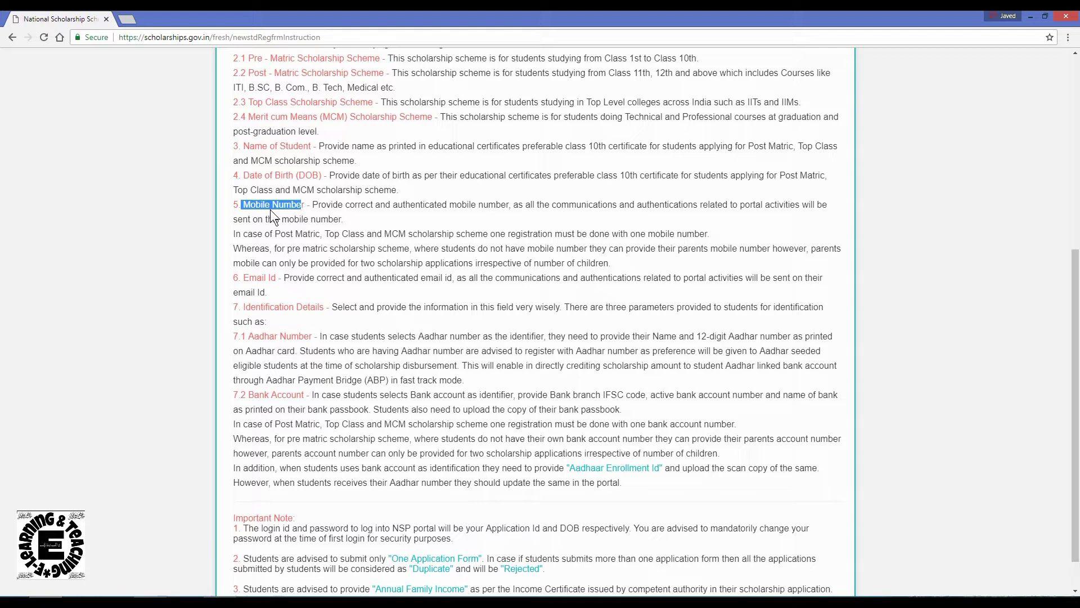
{"action": "left_click_drag", "start_coordinate": [304, 204], "coordinate": [245, 205]}
{"action": "scroll", "coordinate": [293, 246], "scroll_direction": "down", "scroll_amount": 1}
{"action": "left_click_drag", "start_coordinate": [244, 234], "coordinate": [276, 236]}
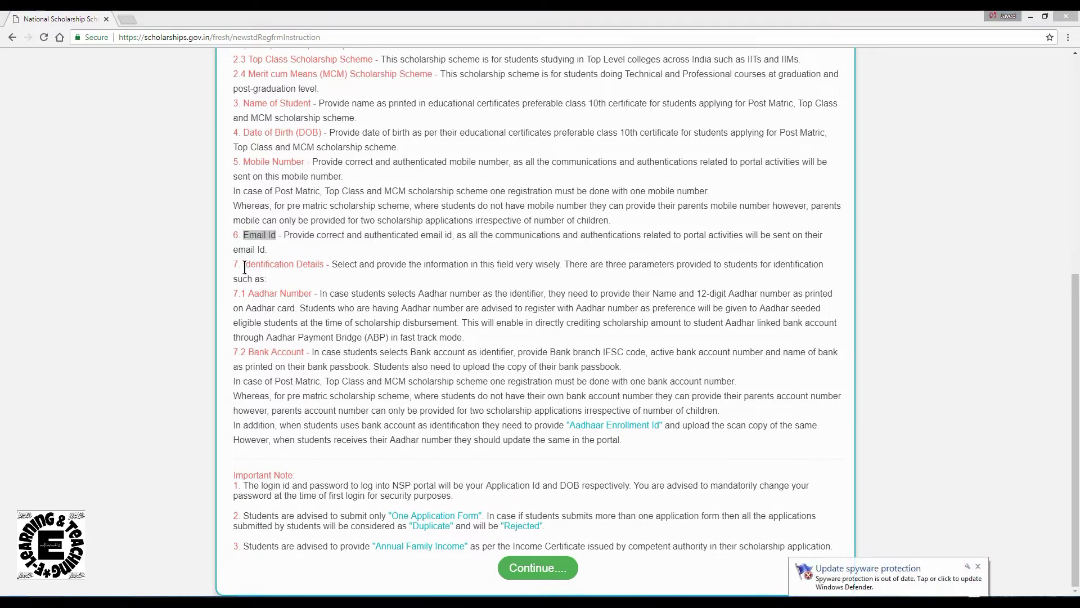
Read the Identification Details guidelines on Aadhar Number, Bank Account and Aadhaar Enrollment Id.
{"action": "left_click_drag", "start_coordinate": [241, 264], "coordinate": [330, 264]}
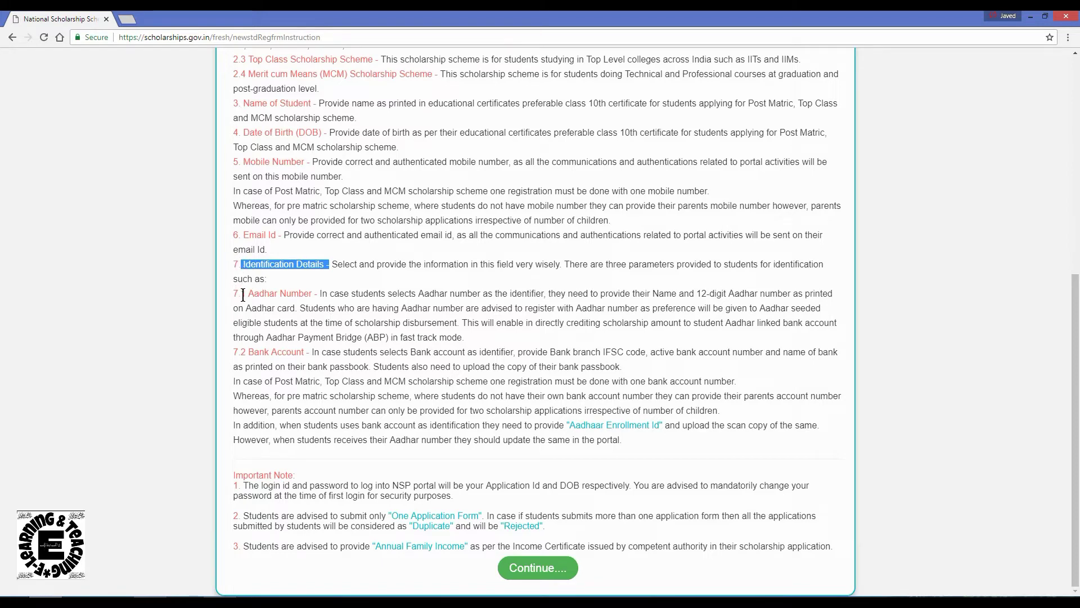
{"action": "left_click_drag", "start_coordinate": [241, 293], "coordinate": [312, 290]}
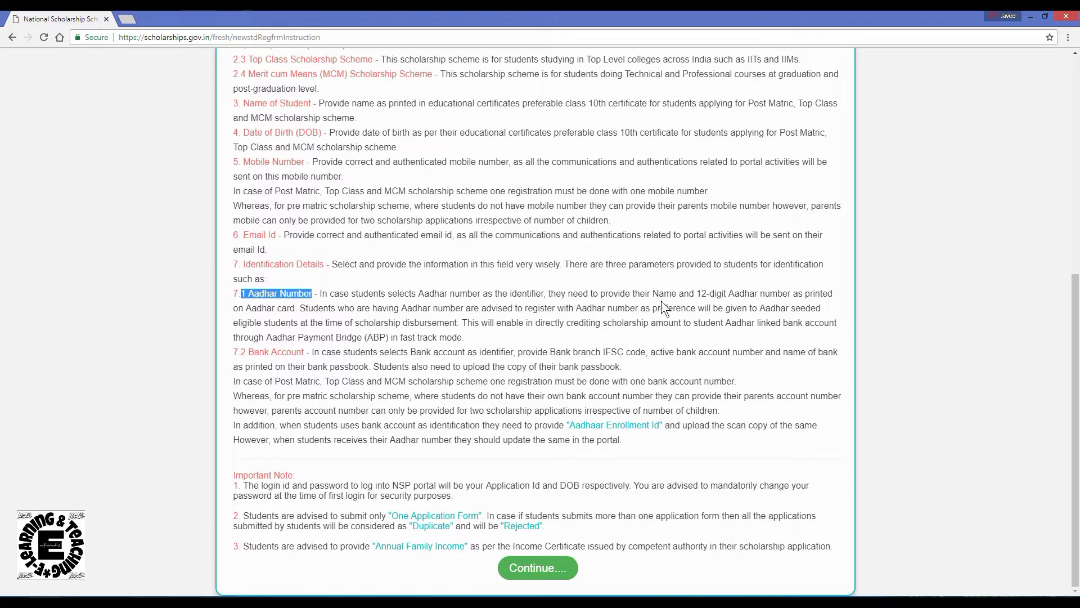
{"action": "left_click_drag", "start_coordinate": [698, 294], "coordinate": [726, 294]}
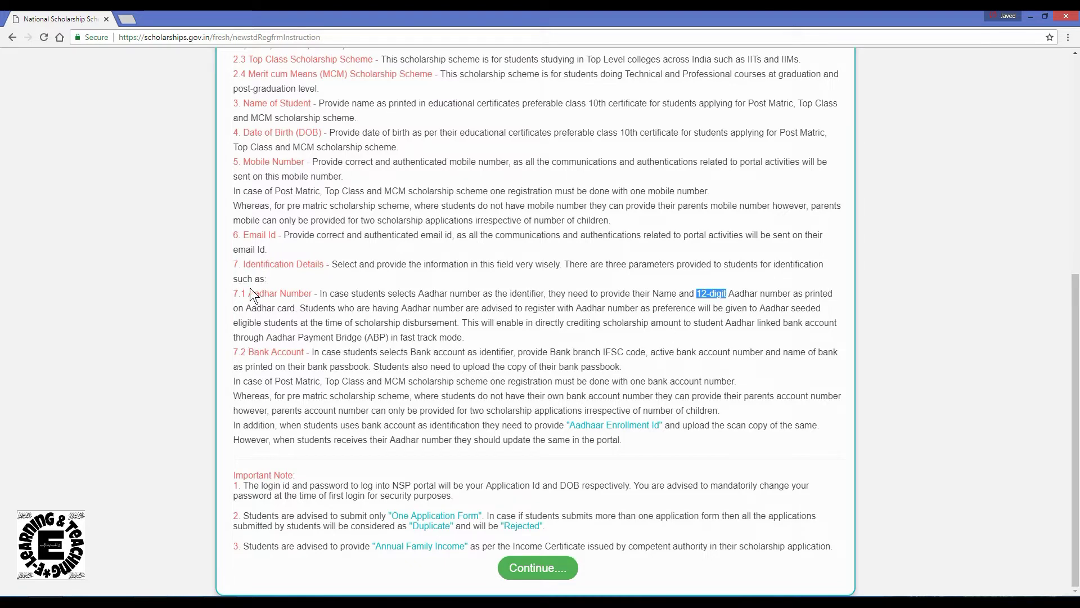
{"action": "left_click_drag", "start_coordinate": [248, 351], "coordinate": [304, 350]}
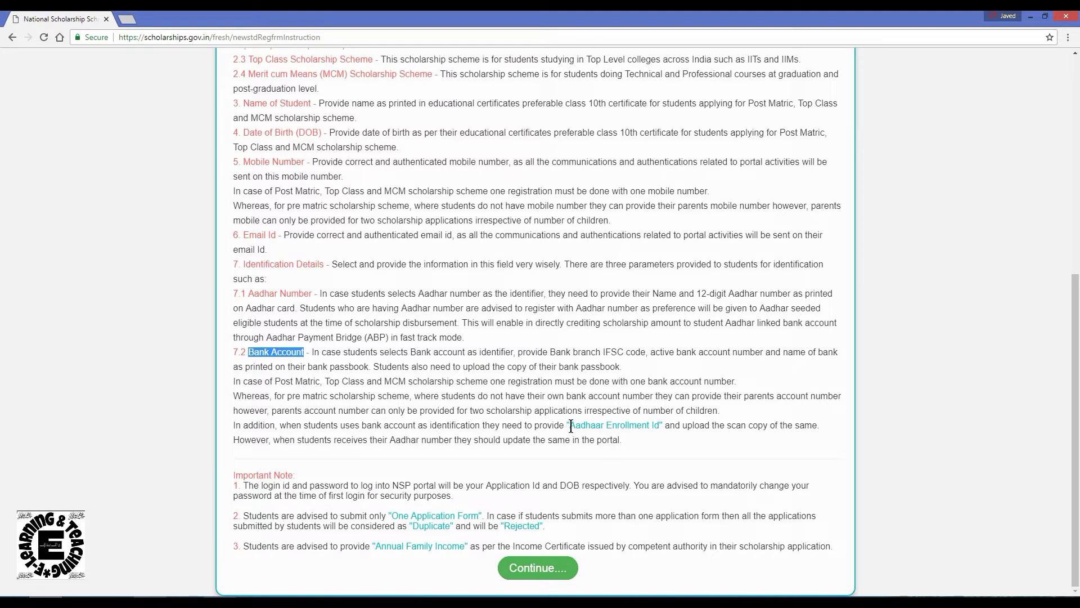
{"action": "left_click_drag", "start_coordinate": [569, 426], "coordinate": [662, 425]}
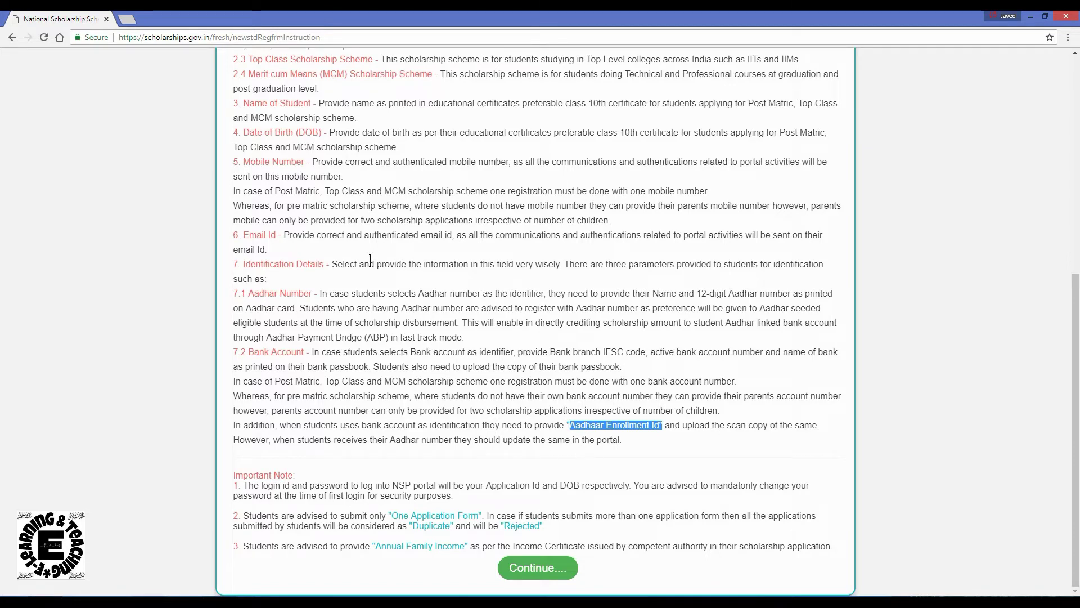
Examine the second Important Note on submitting only one application form and how duplicate applications are treated.
{"action": "left_click", "coordinate": [531, 570]}
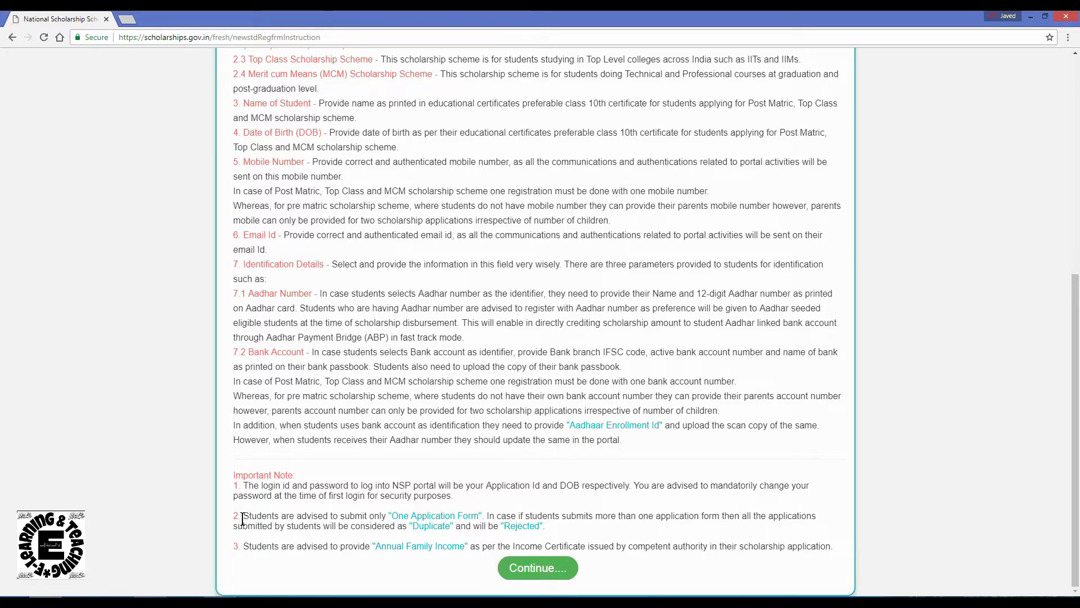
{"action": "left_click_drag", "start_coordinate": [243, 517], "coordinate": [479, 511]}
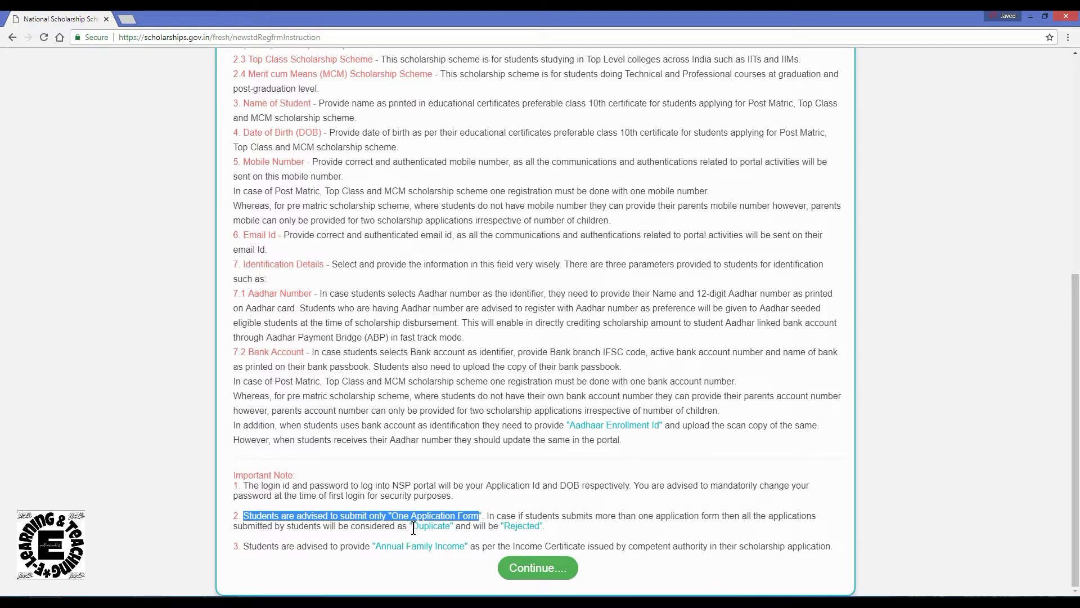
{"action": "left_click_drag", "start_coordinate": [414, 528], "coordinate": [453, 527]}
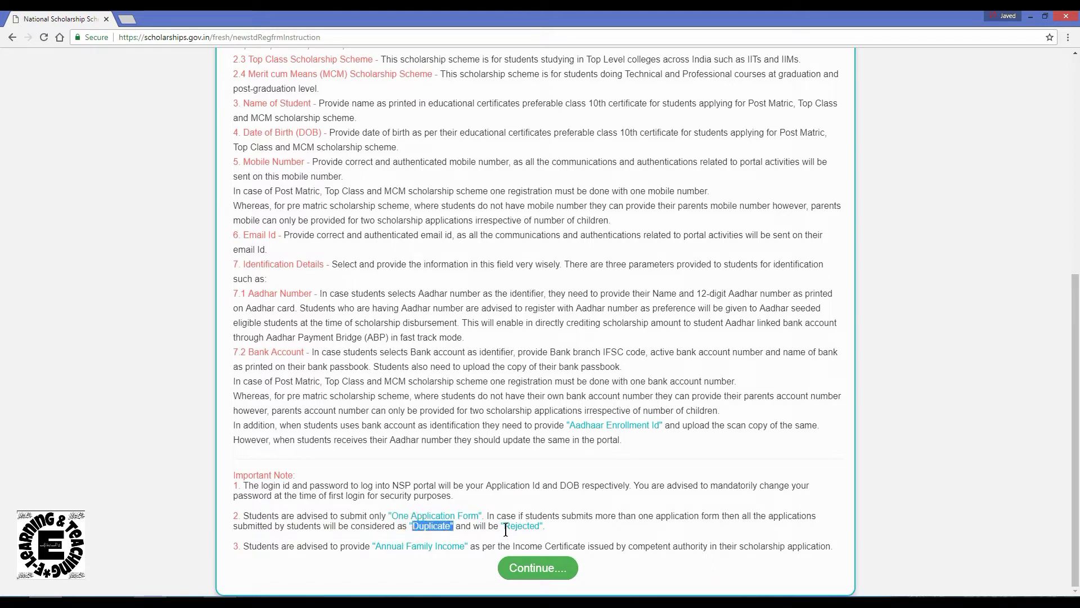
{"action": "left_click_drag", "start_coordinate": [504, 526], "coordinate": [539, 527]}
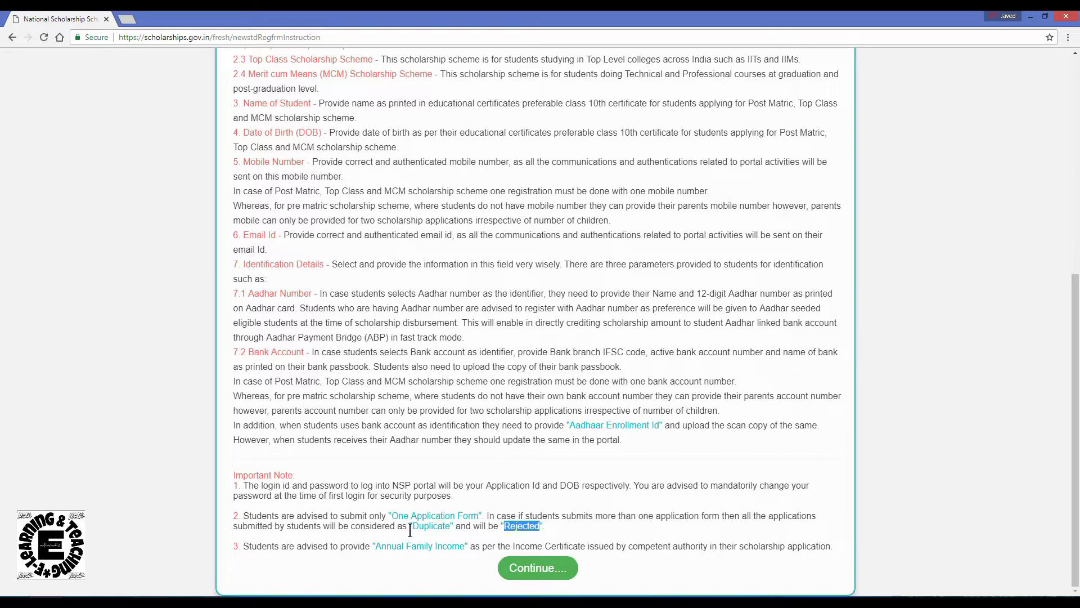
{"action": "left_click_drag", "start_coordinate": [412, 527], "coordinate": [539, 526]}
Read the third Important Note about Annual Family Income and the Income Certificate.
{"action": "left_click_drag", "start_coordinate": [375, 546], "coordinate": [672, 544]}
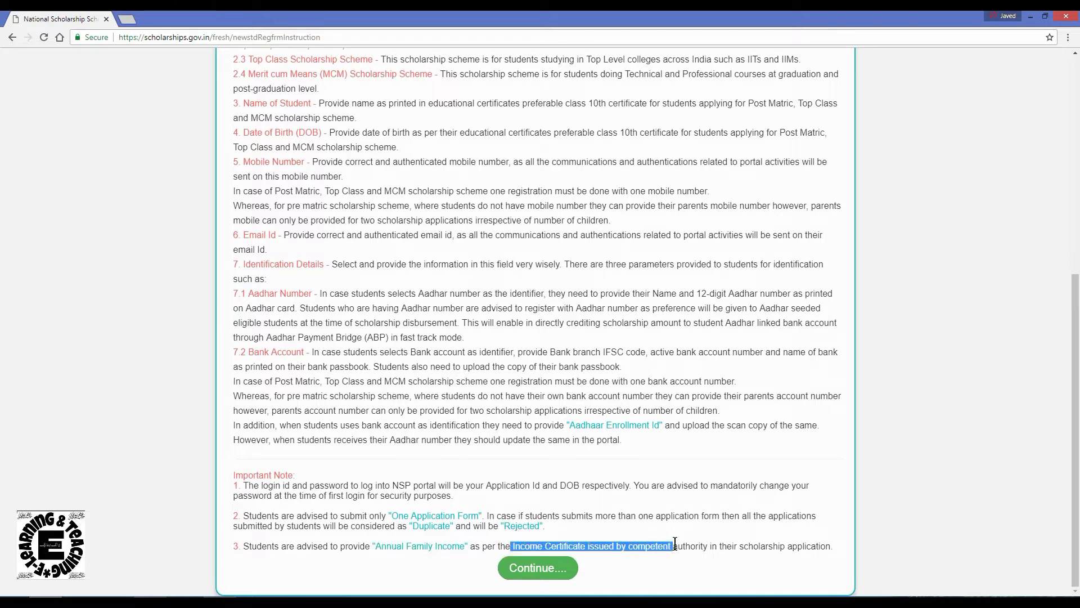
{"action": "key", "text": "shift+Home"}
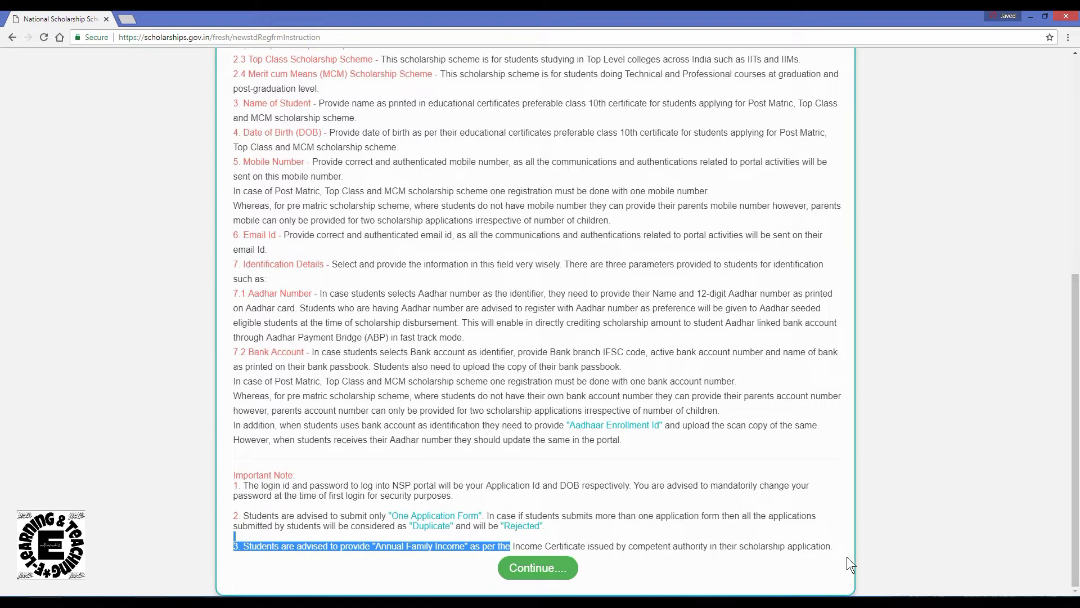
{"action": "left_click", "coordinate": [788, 547]}
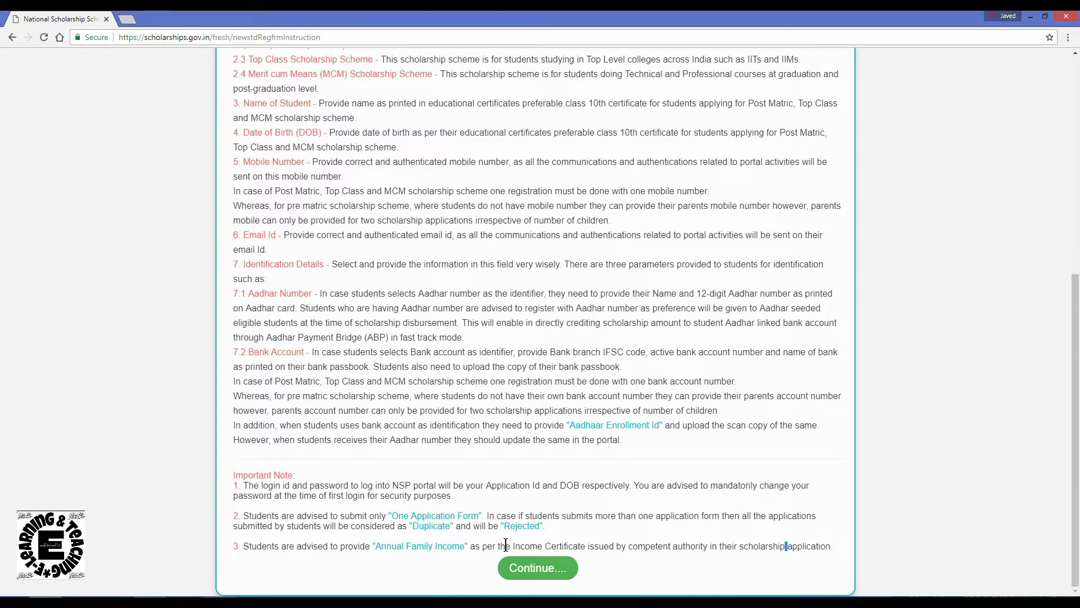
Continue from the guidelines to the fresh registration form for academic year 2018-19.
{"action": "left_click", "coordinate": [533, 568]}
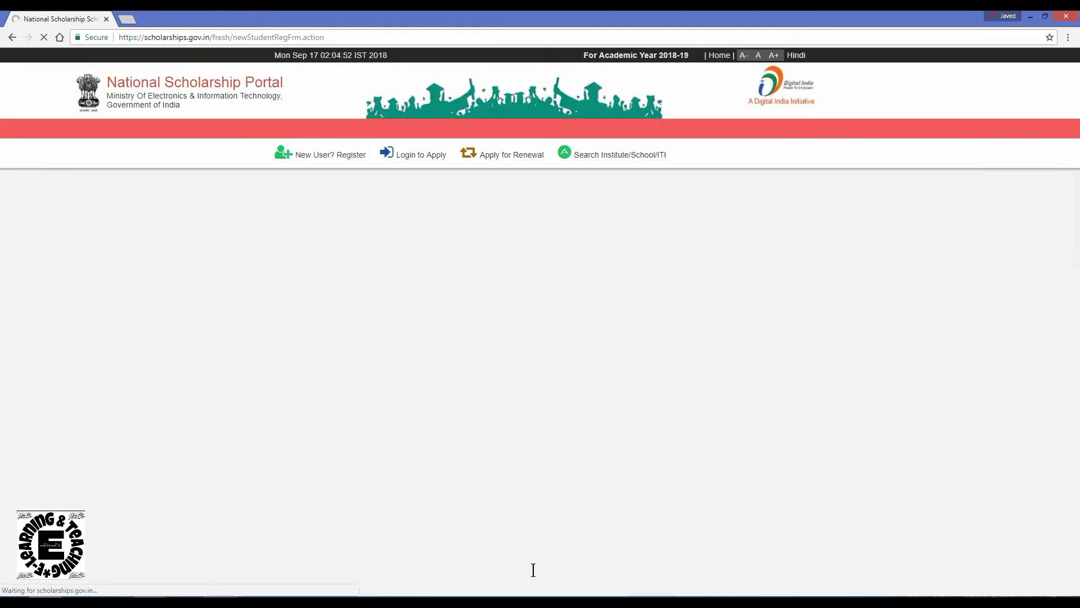
{"action": "scroll", "coordinate": [328, 217], "scroll_direction": "down", "scroll_amount": 2}
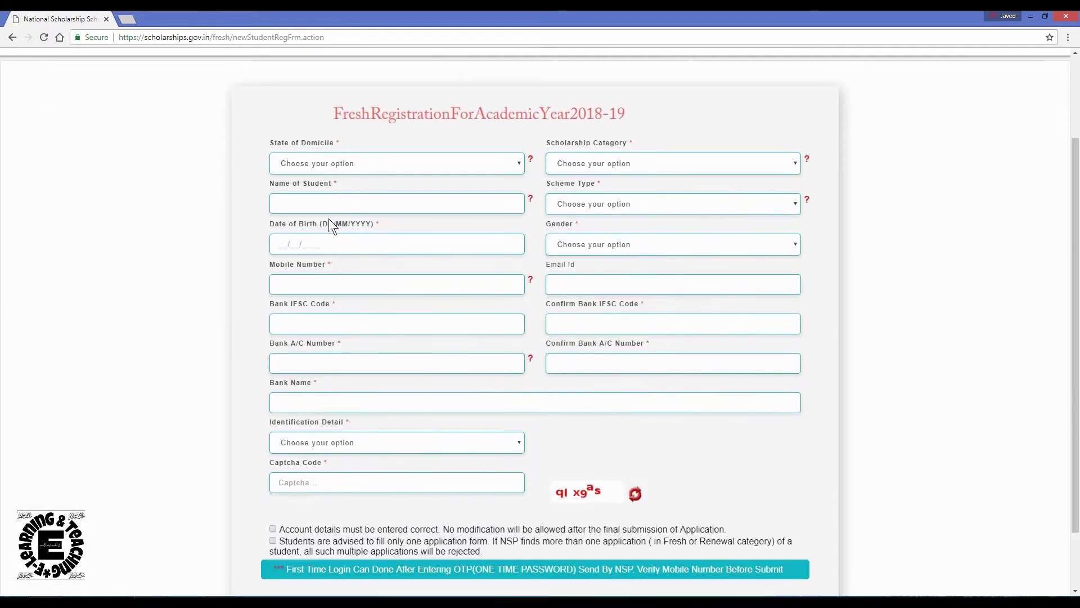
{"action": "scroll", "coordinate": [329, 219], "scroll_direction": "up", "scroll_amount": 1}
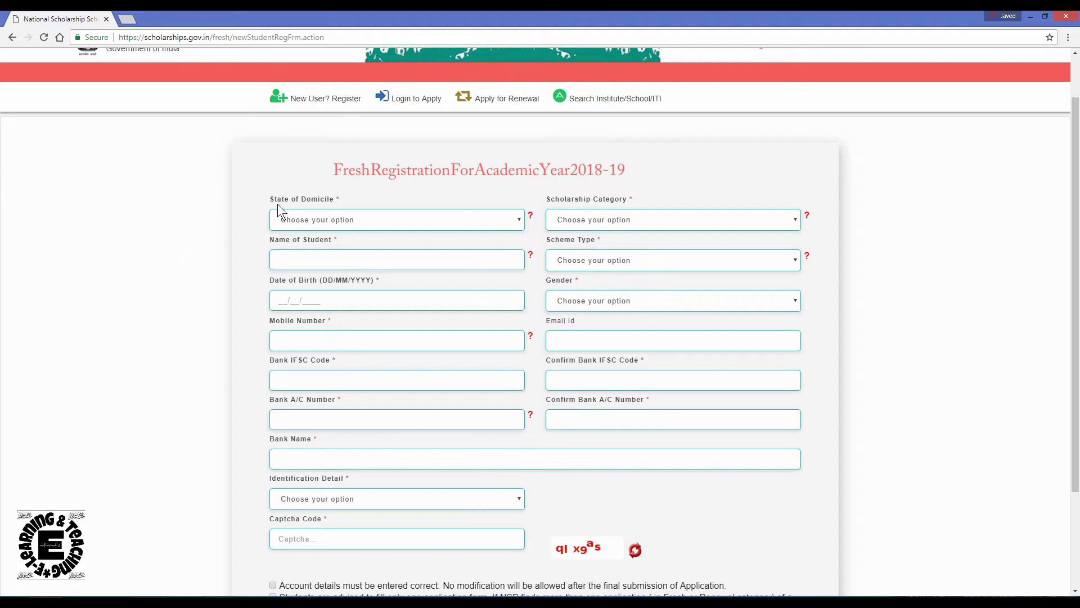
Look through the available State of Domicile and Scholarship Category options without choosing any.
{"action": "left_click", "coordinate": [516, 220]}
{"action": "scroll", "coordinate": [325, 391], "scroll_direction": "down", "scroll_amount": 4}
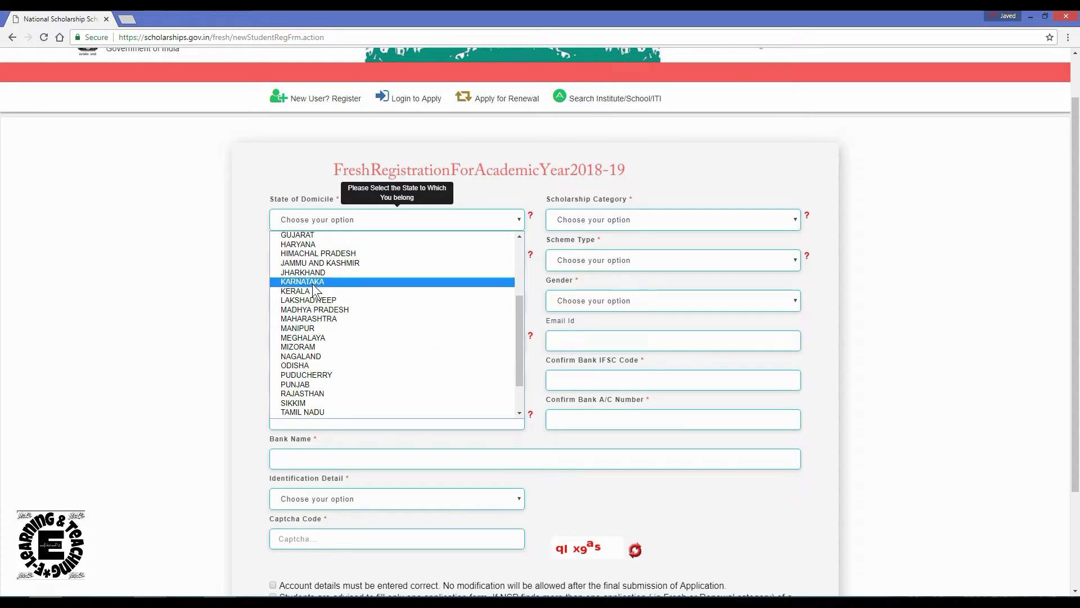
{"action": "left_click", "coordinate": [225, 266]}
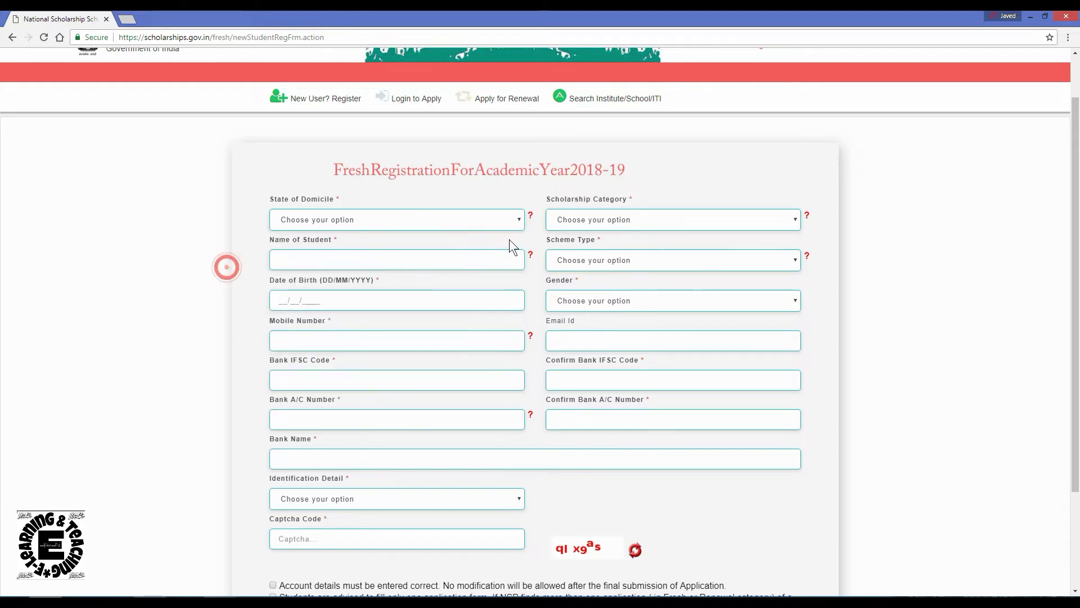
{"action": "left_click", "coordinate": [619, 219]}
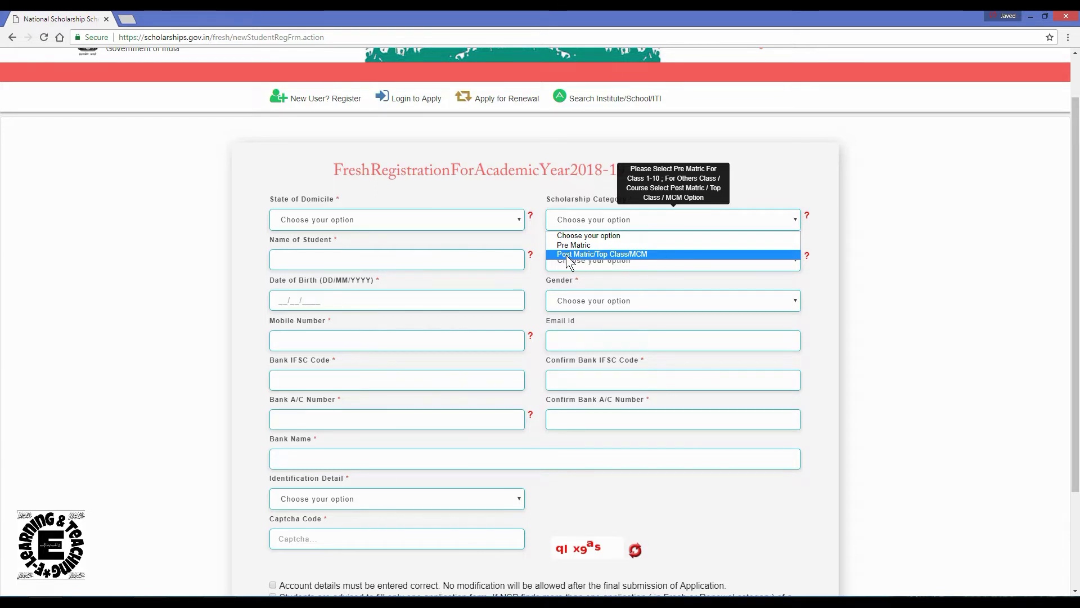
{"action": "left_click", "coordinate": [181, 246]}
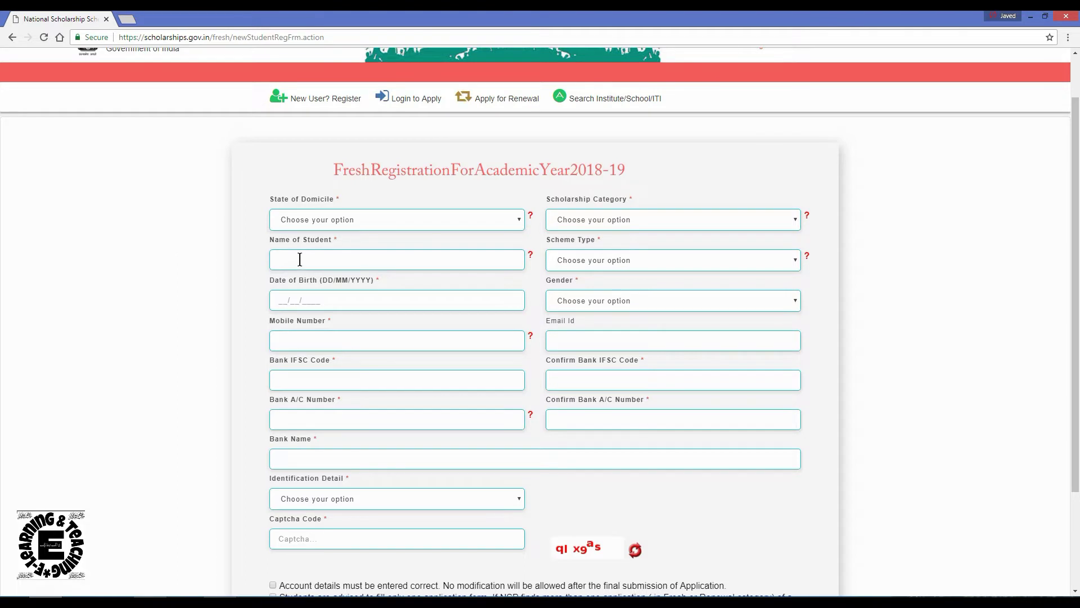
View the Scheme Type and Gender options in the registration form, leaving both unselected.
{"action": "left_click", "coordinate": [624, 262]}
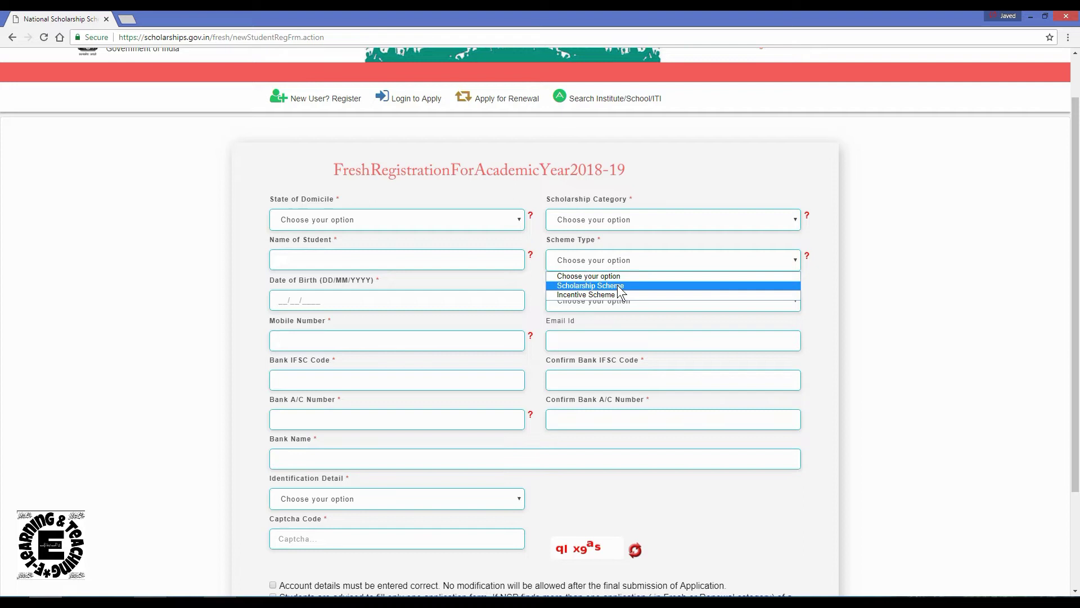
{"action": "left_click", "coordinate": [177, 282]}
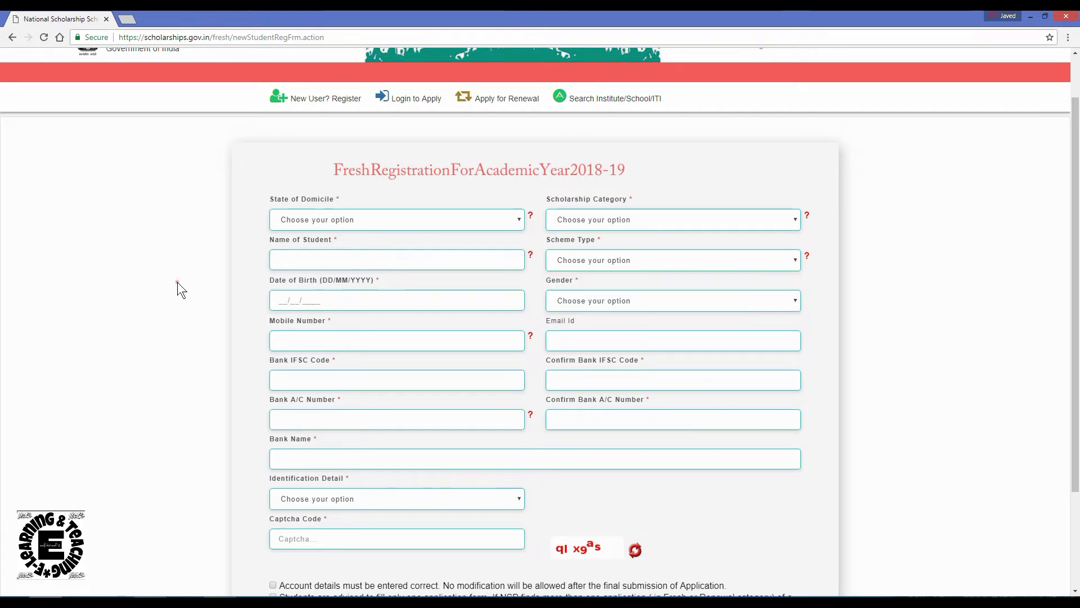
{"action": "left_click", "coordinate": [597, 302]}
{"action": "left_click", "coordinate": [161, 339]}
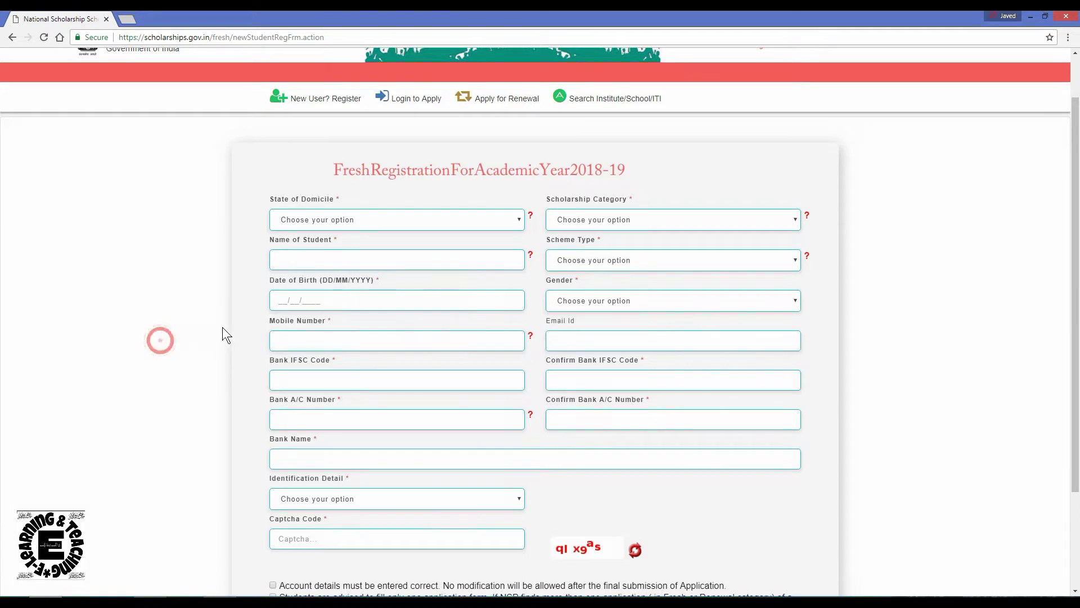
Choose Aadhaar Number as the Identification Detail in the registration form.
{"action": "scroll", "coordinate": [231, 323], "scroll_direction": "down", "scroll_amount": 1}
{"action": "left_click", "coordinate": [287, 288]}
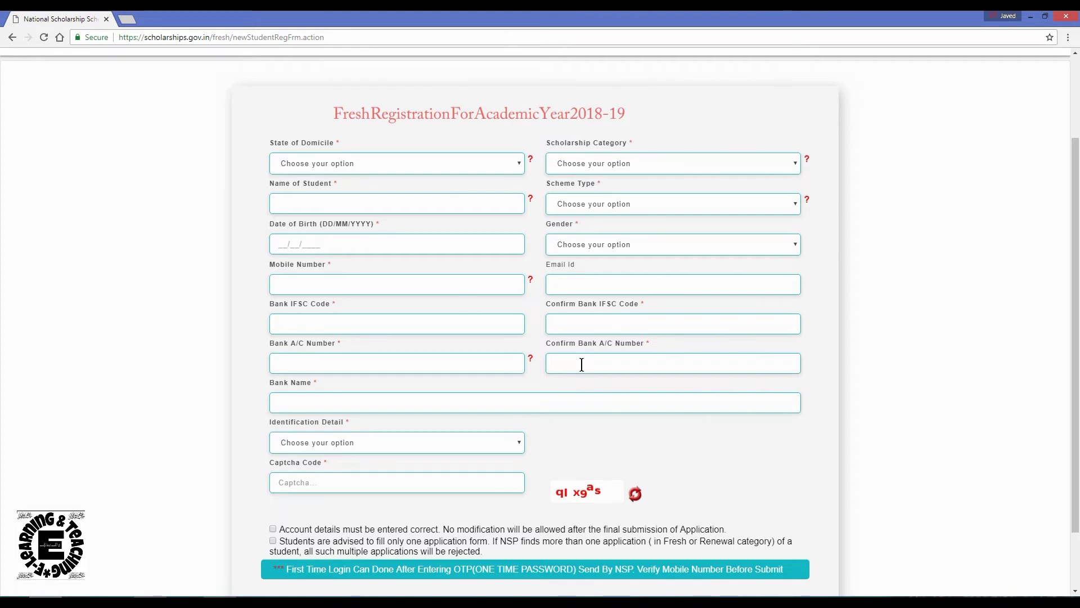
{"action": "scroll", "coordinate": [405, 347], "scroll_direction": "down", "scroll_amount": 1}
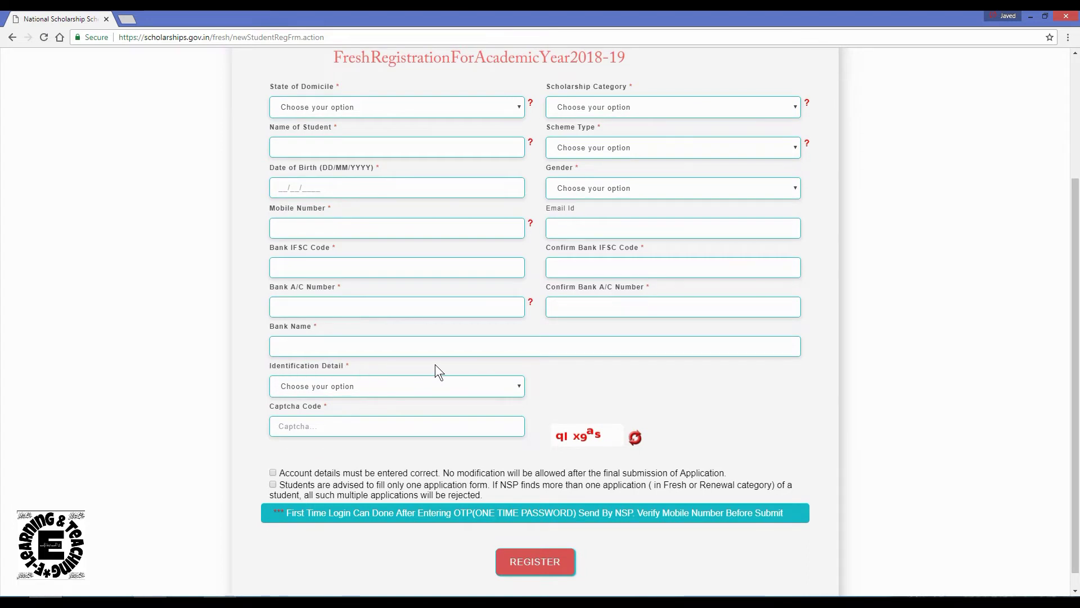
{"action": "left_click", "coordinate": [345, 388]}
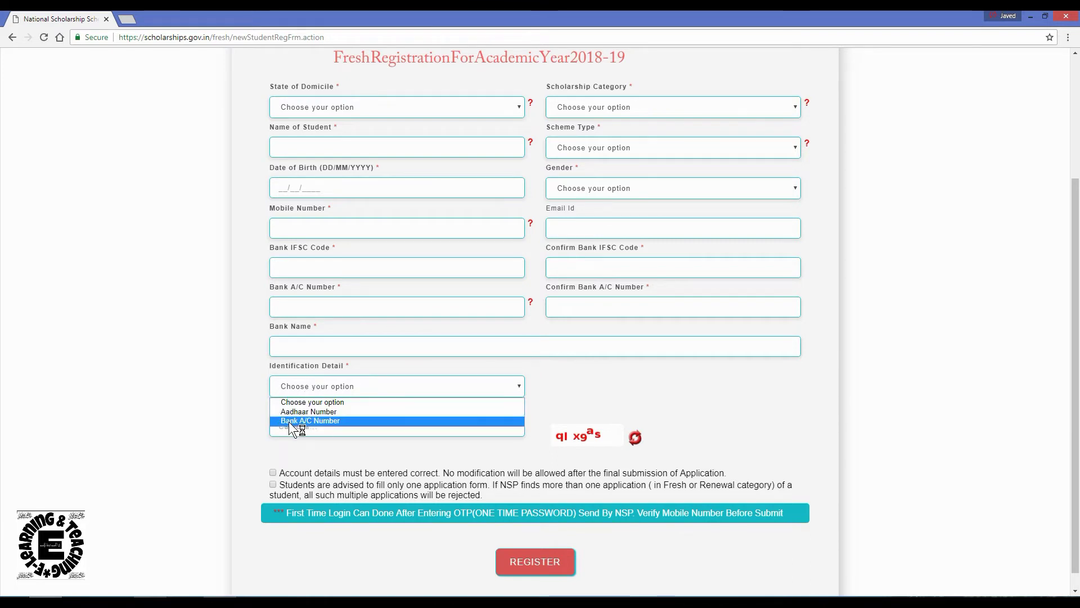
{"action": "left_click", "coordinate": [322, 413]}
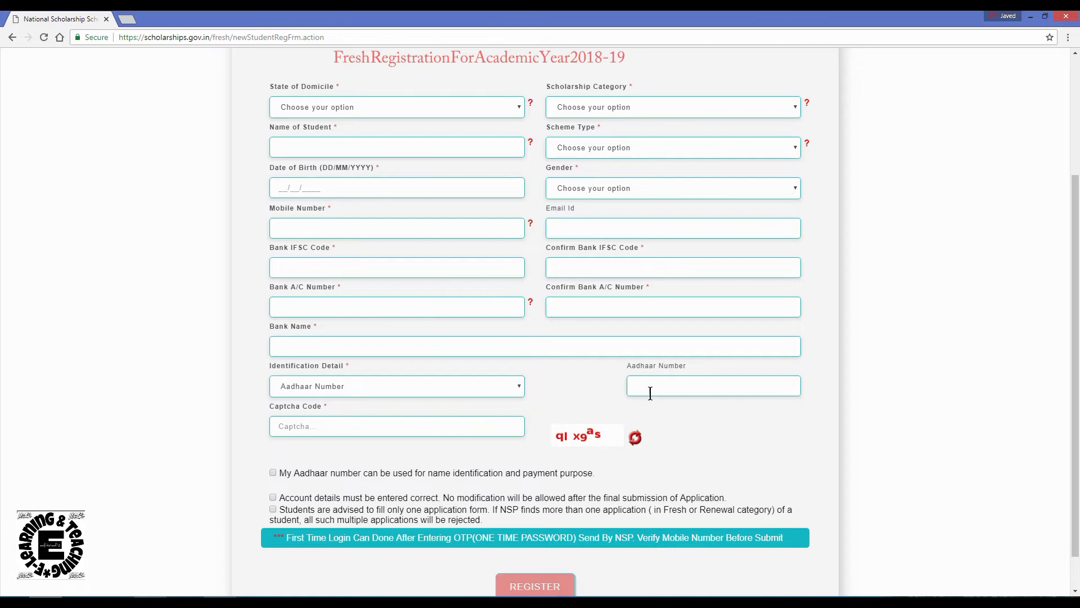
Examine the end of the registration form, including its declaration checkboxes and the Register option.
{"action": "left_click", "coordinate": [530, 587]}
{"action": "scroll", "coordinate": [434, 482], "scroll_direction": "down", "scroll_amount": 1}
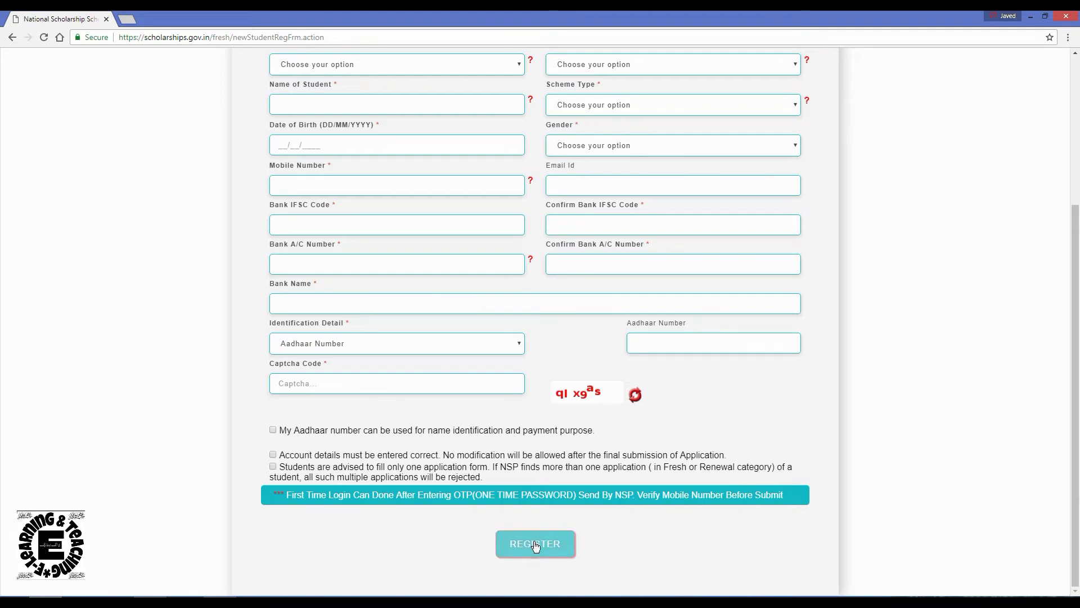
{"action": "scroll", "coordinate": [475, 355], "scroll_direction": "up", "scroll_amount": 1}
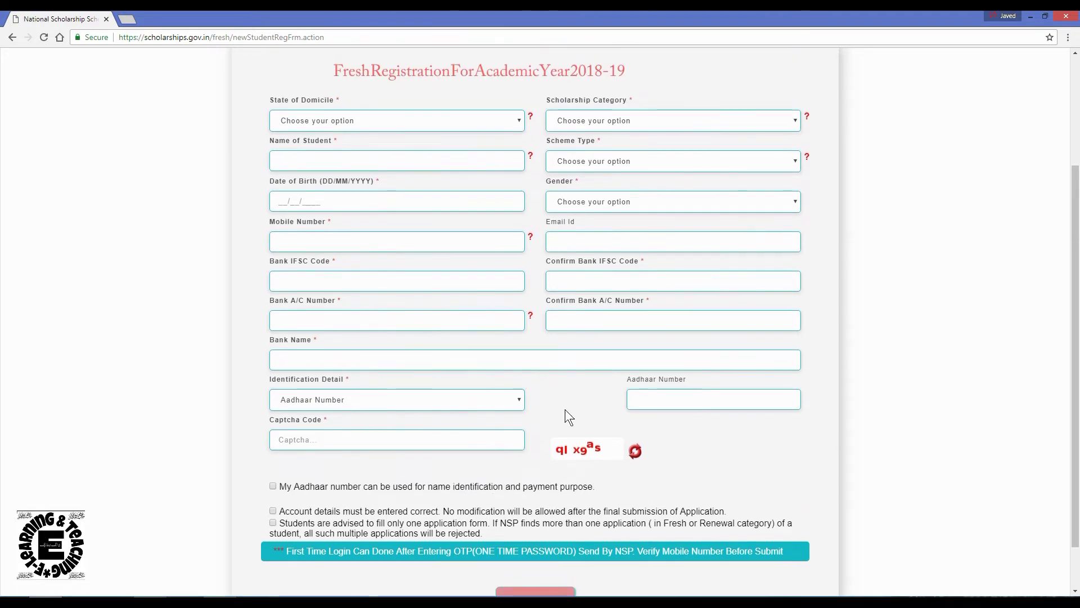
{"action": "scroll", "coordinate": [655, 403], "scroll_direction": "down", "scroll_amount": 1}
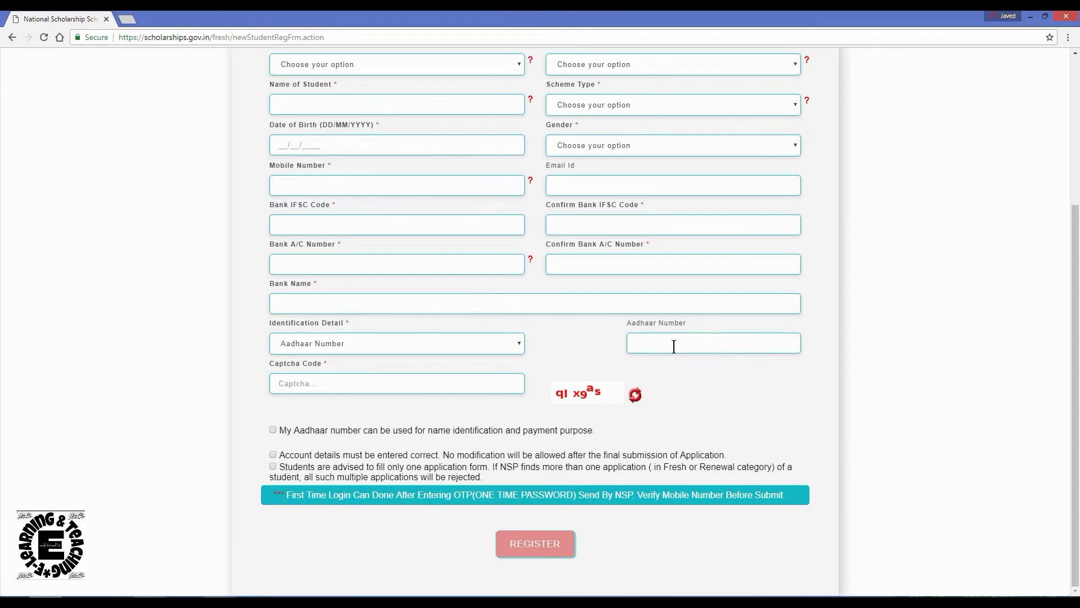
Set the Identification Detail in the registration form to Bank A/C Number.
{"action": "left_click", "coordinate": [406, 341]}
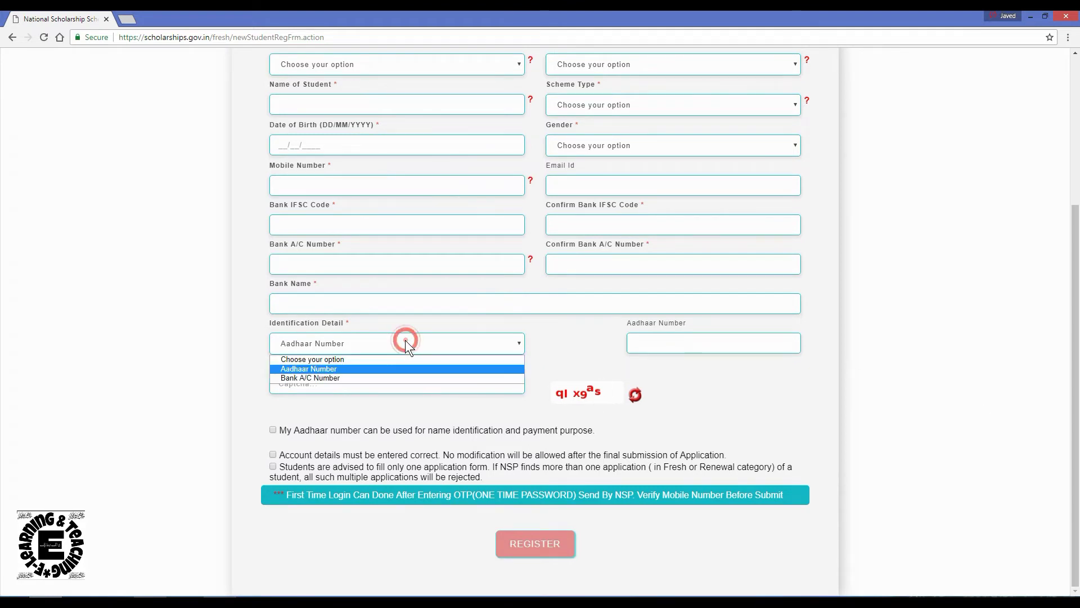
{"action": "left_click", "coordinate": [290, 377]}
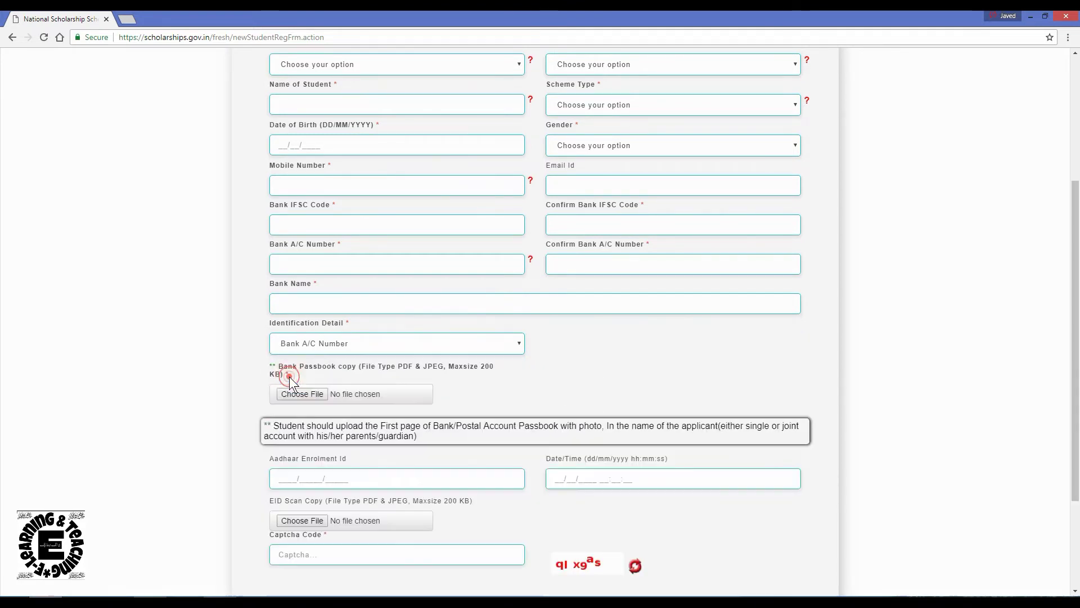
{"action": "scroll", "coordinate": [440, 398], "scroll_direction": "down", "scroll_amount": 2}
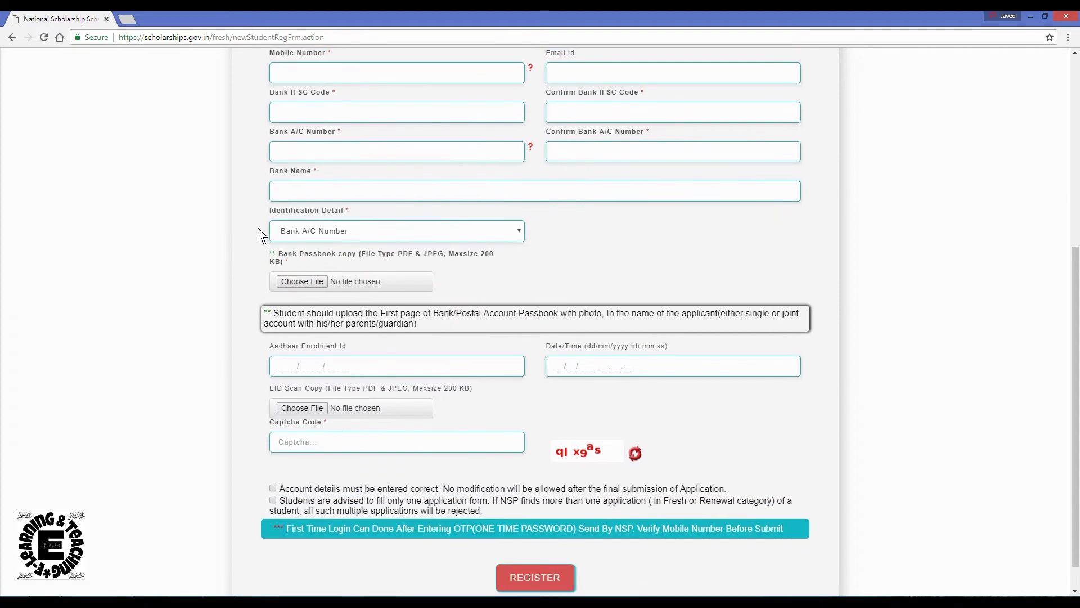
{"action": "left_click", "coordinate": [352, 231]}
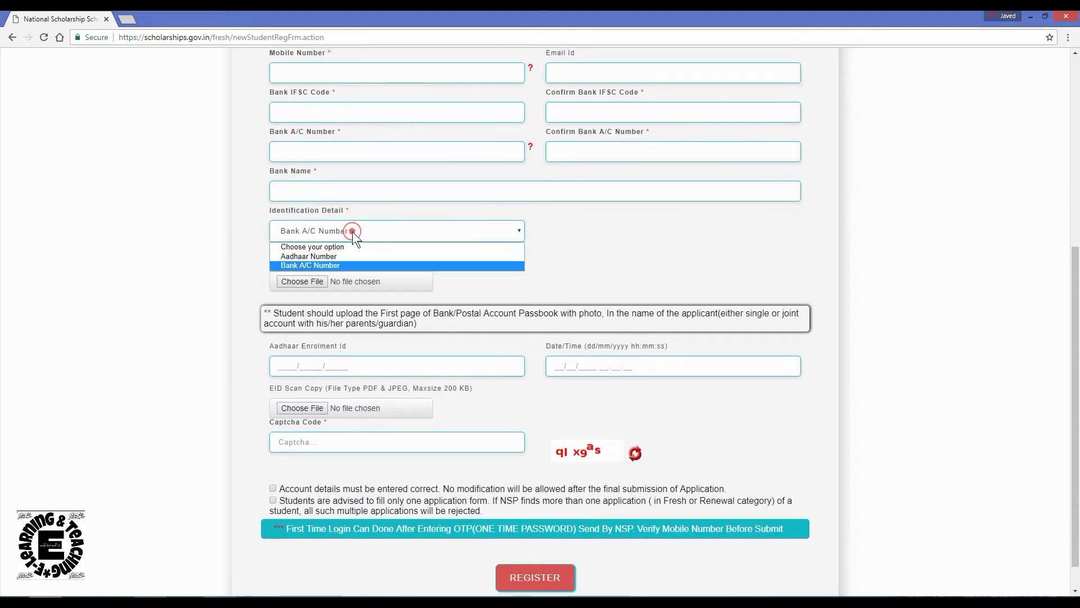
{"action": "left_click", "coordinate": [319, 266]}
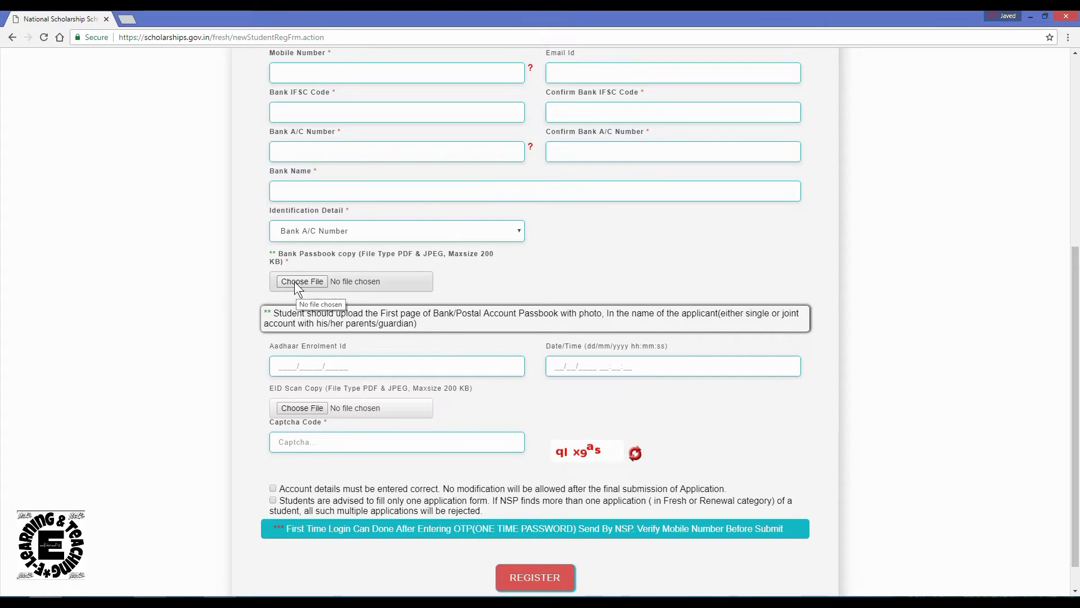
Examine the passbook upload, Aadhaar enrolment, captcha and declaration fields of the registration form, leaving them empty.
{"action": "scroll", "coordinate": [212, 325], "scroll_direction": "down", "scroll_amount": 1}
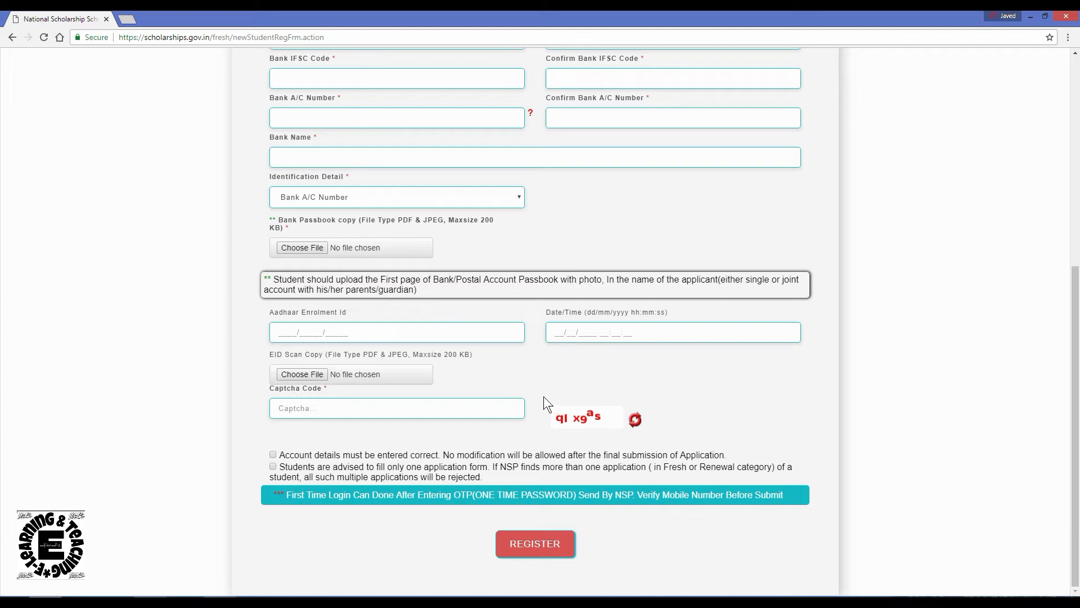
{"action": "left_click_drag", "start_coordinate": [608, 391], "coordinate": [318, 417]}
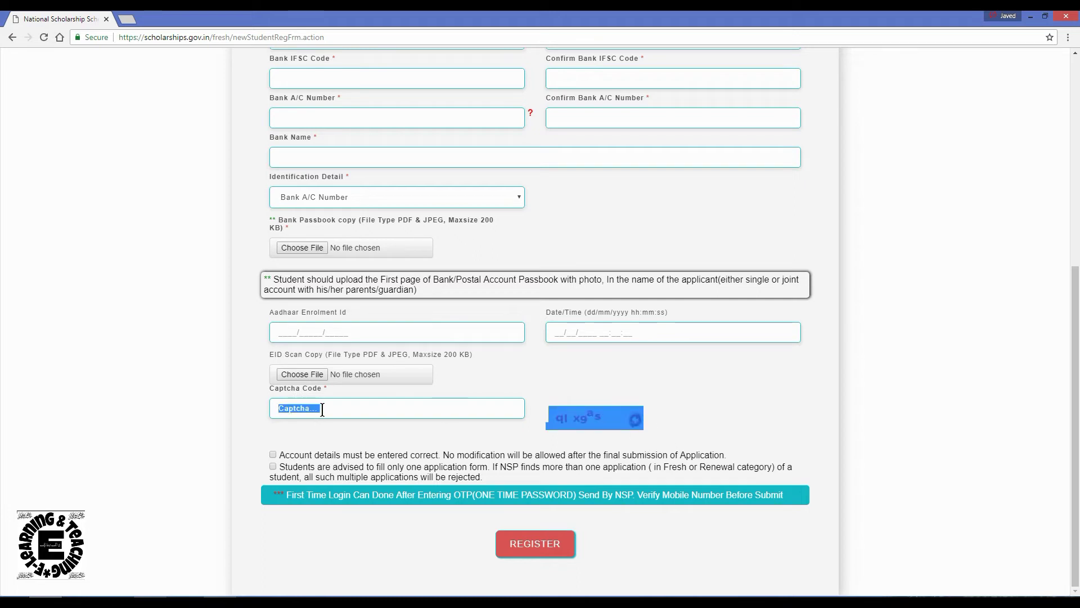
{"action": "left_click", "coordinate": [316, 415]}
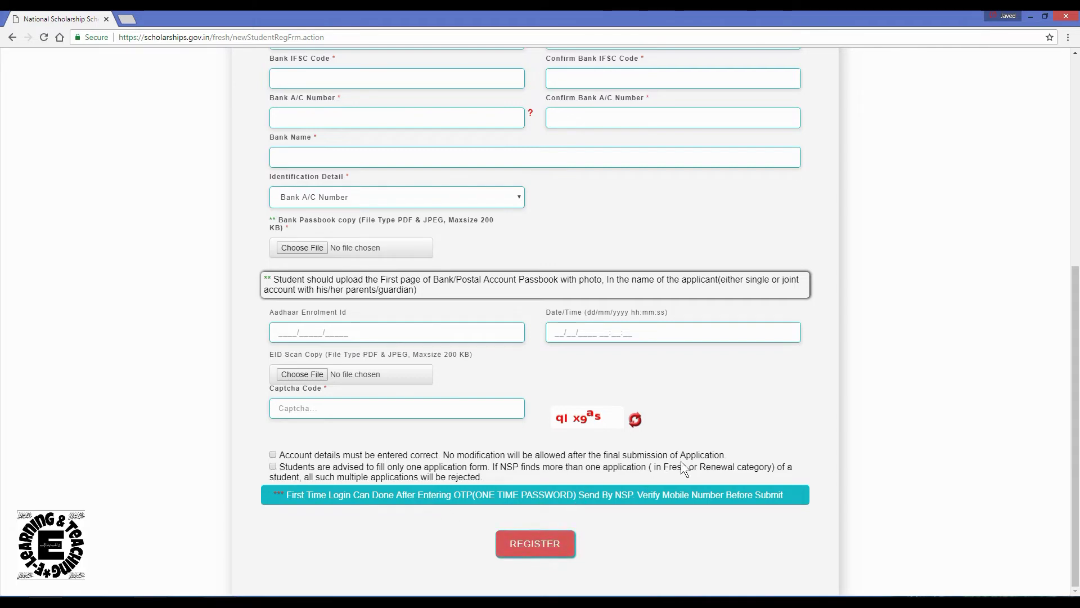
Leave the fresh registration form and go to the Apply for Renewal login page.
{"action": "scroll", "coordinate": [681, 461], "scroll_direction": "up", "scroll_amount": 6}
{"action": "scroll", "coordinate": [681, 460], "scroll_direction": "up", "scroll_amount": 1}
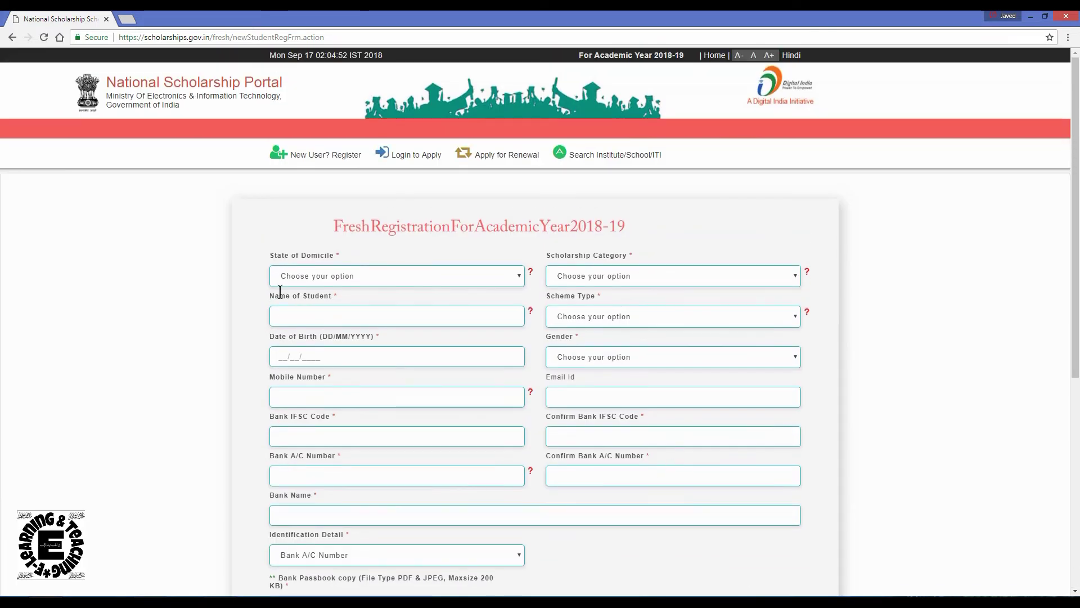
{"action": "left_click", "coordinate": [514, 161]}
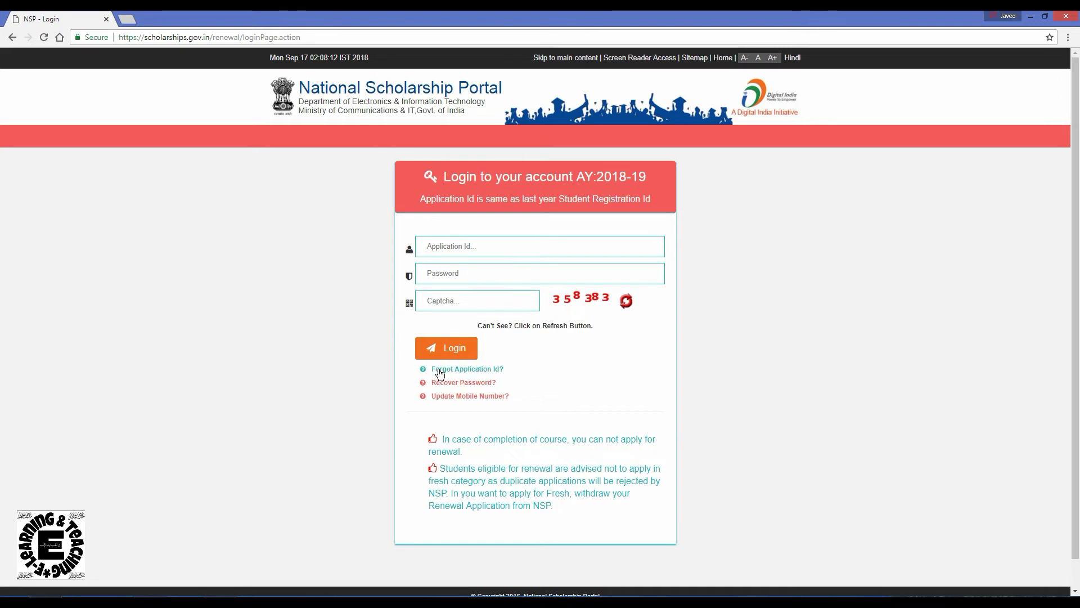
View the Forgot Application Id form that searches by bank account number, and close both recovery pages without filling anything in.
{"action": "left_click", "coordinate": [479, 370]}
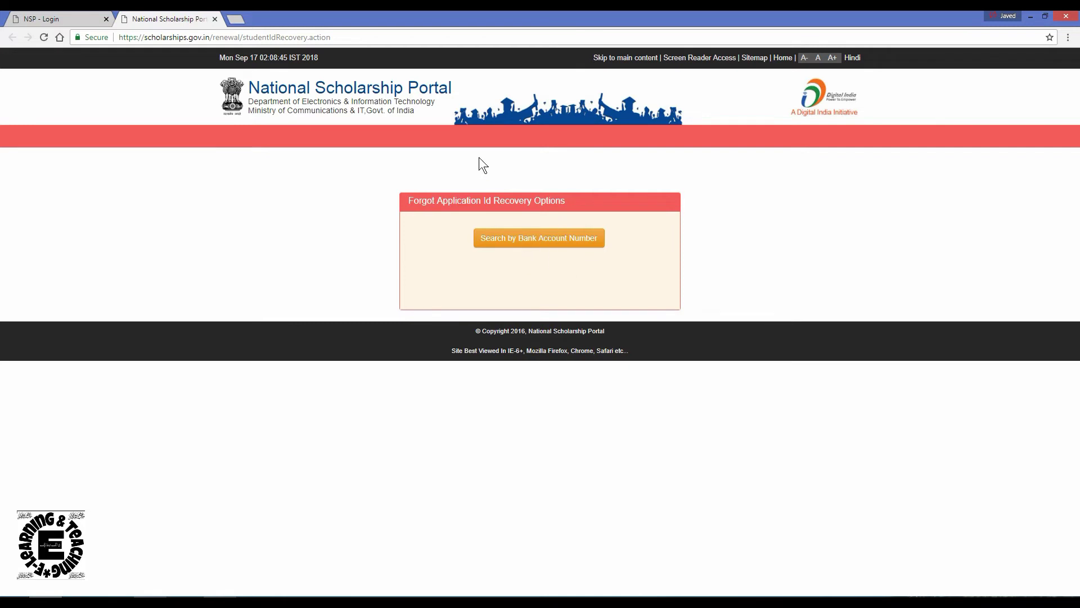
{"action": "left_click", "coordinate": [537, 241]}
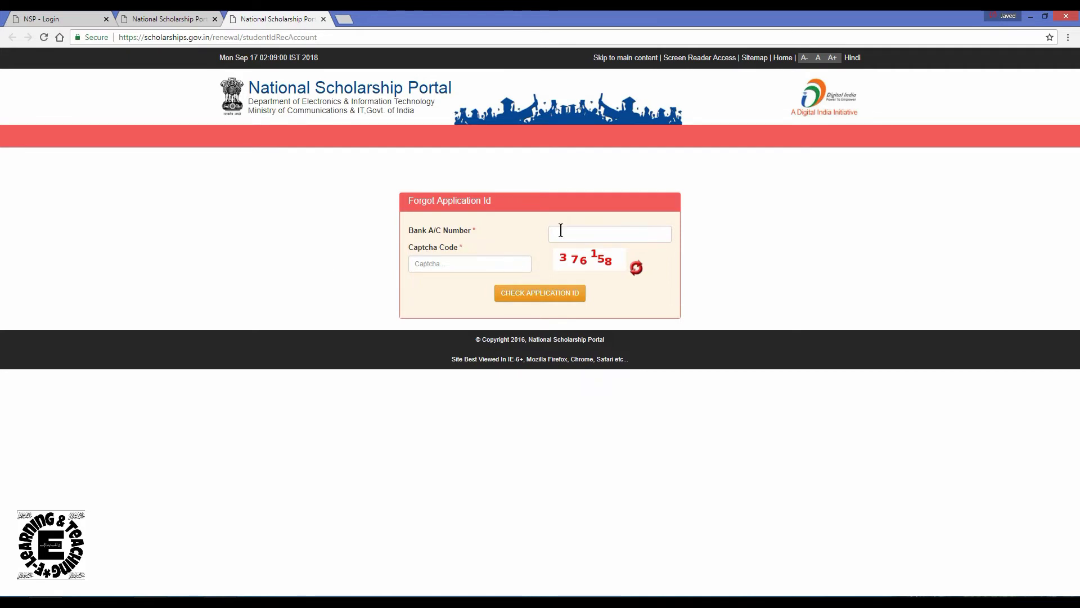
{"action": "left_click", "coordinate": [425, 262]}
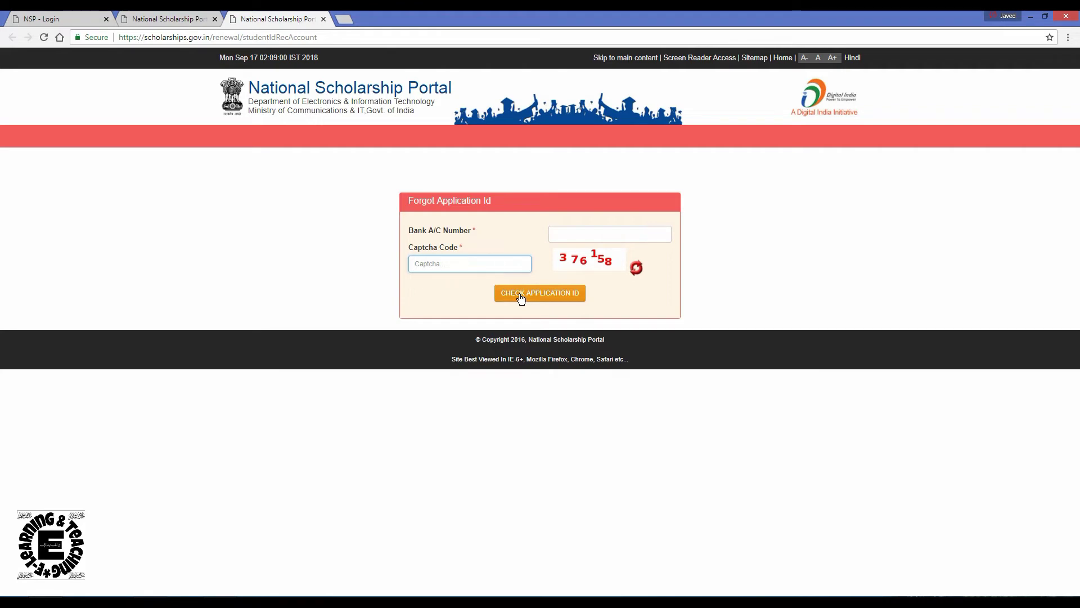
{"action": "left_click", "coordinate": [324, 18]}
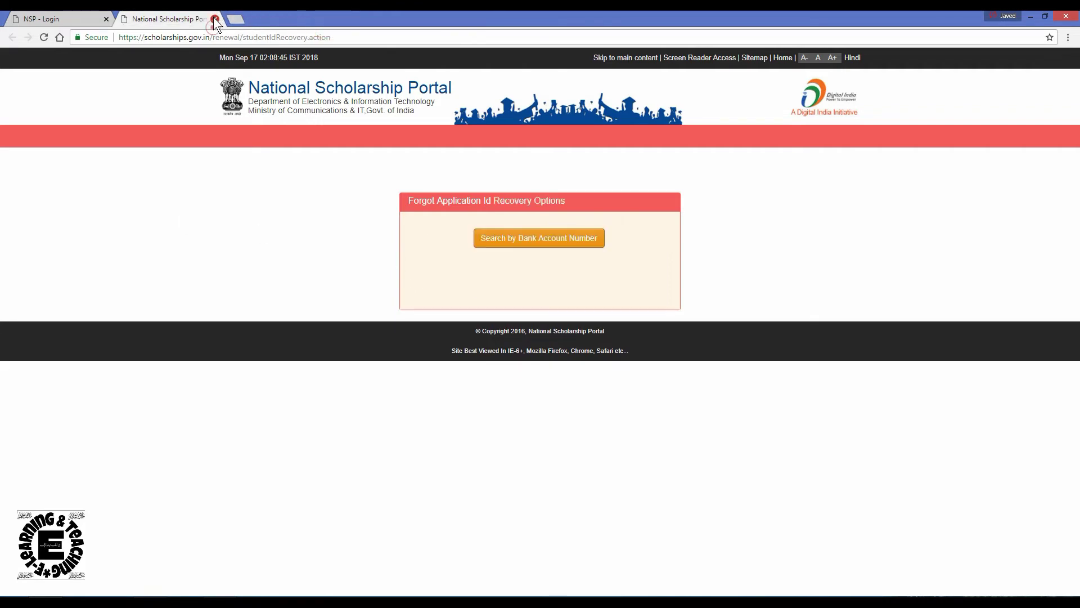
{"action": "left_click", "coordinate": [216, 19]}
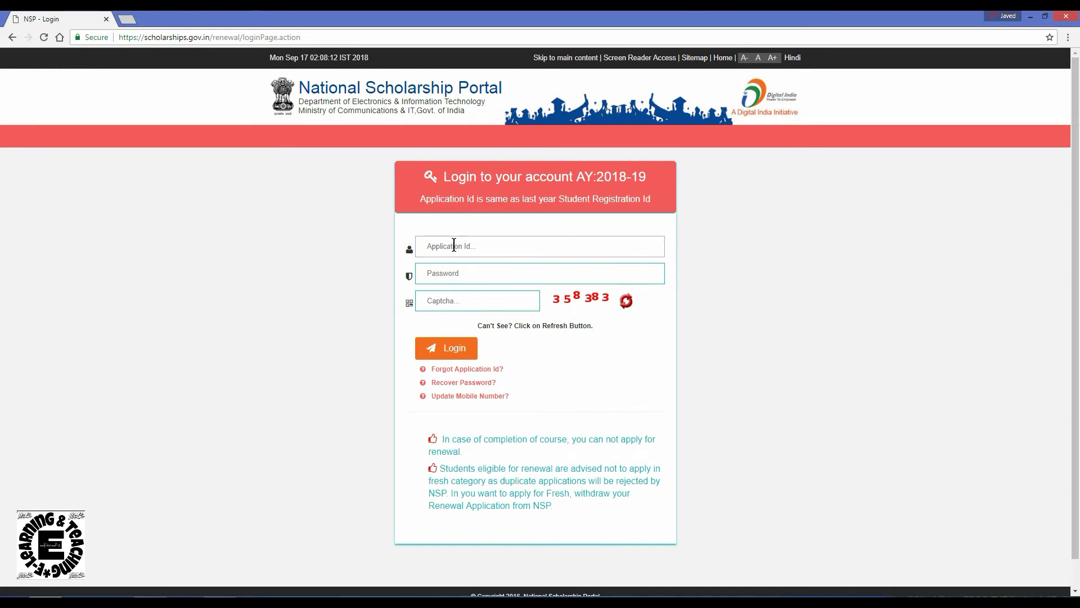
View the Recover Password form with its Application Id and captcha fields, and return to the renewal login page.
{"action": "left_click", "coordinate": [454, 246]}
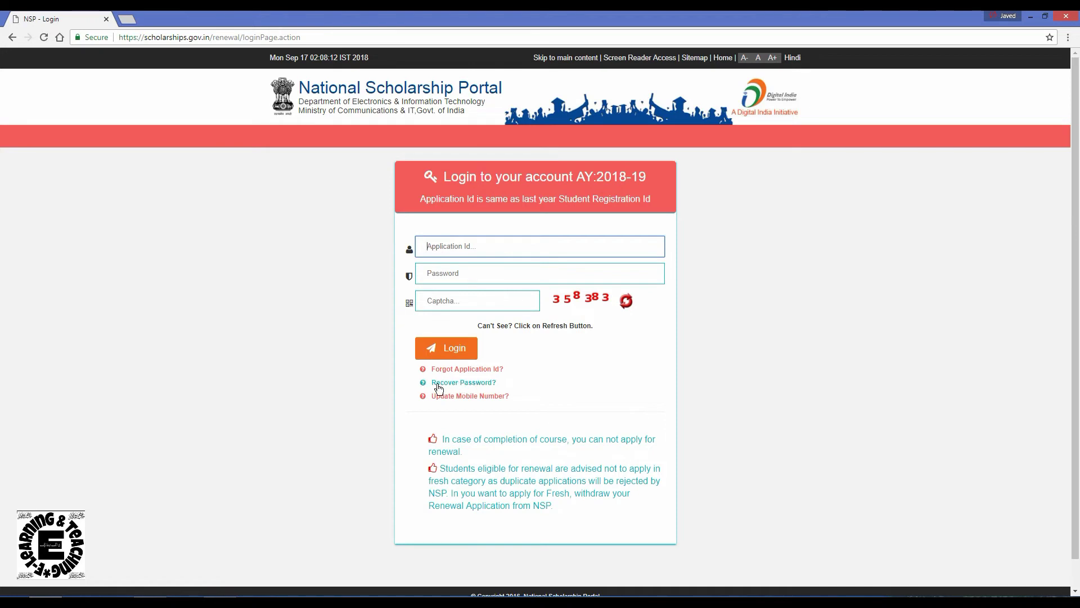
{"action": "left_click", "coordinate": [465, 382]}
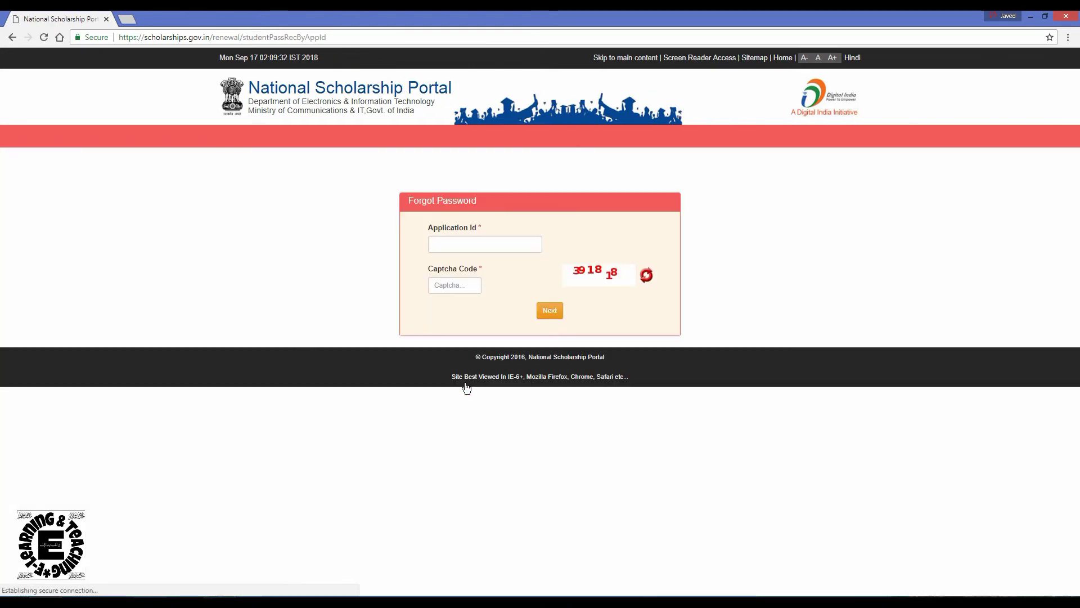
{"action": "left_click", "coordinate": [449, 243]}
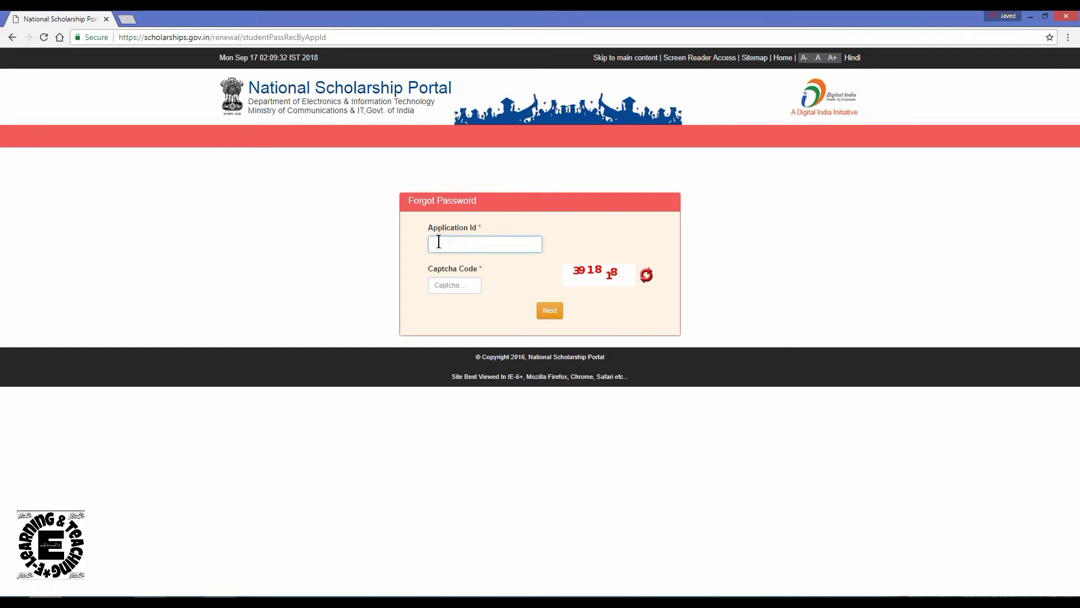
{"action": "left_click", "coordinate": [440, 284]}
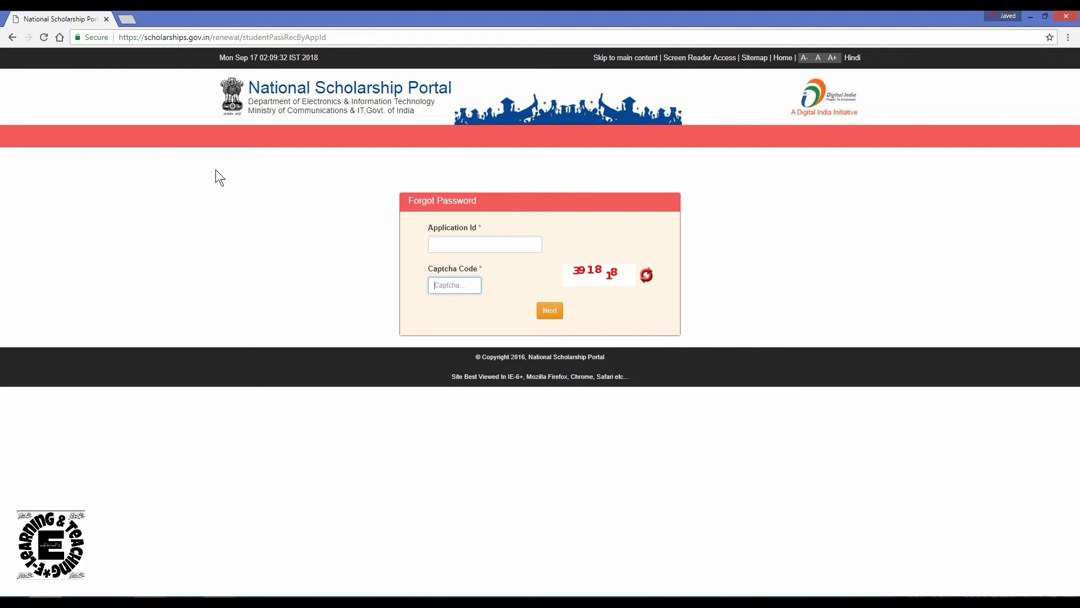
{"action": "left_click", "coordinate": [11, 37]}
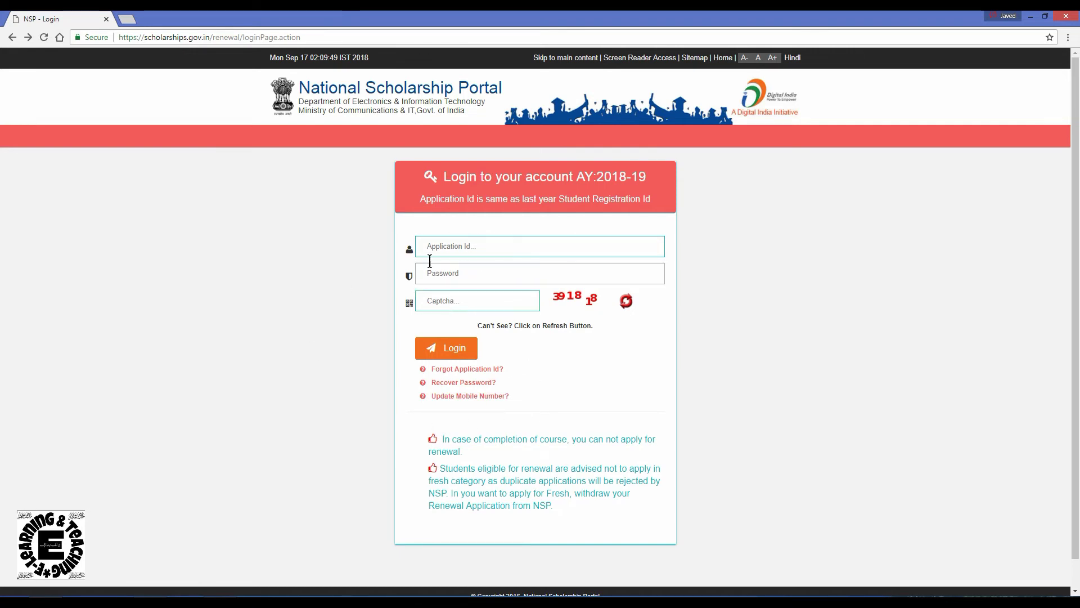
View the Update Applicant Mobile Number form without filling it in, and go back to the renewal login page.
{"action": "left_click", "coordinate": [446, 246]}
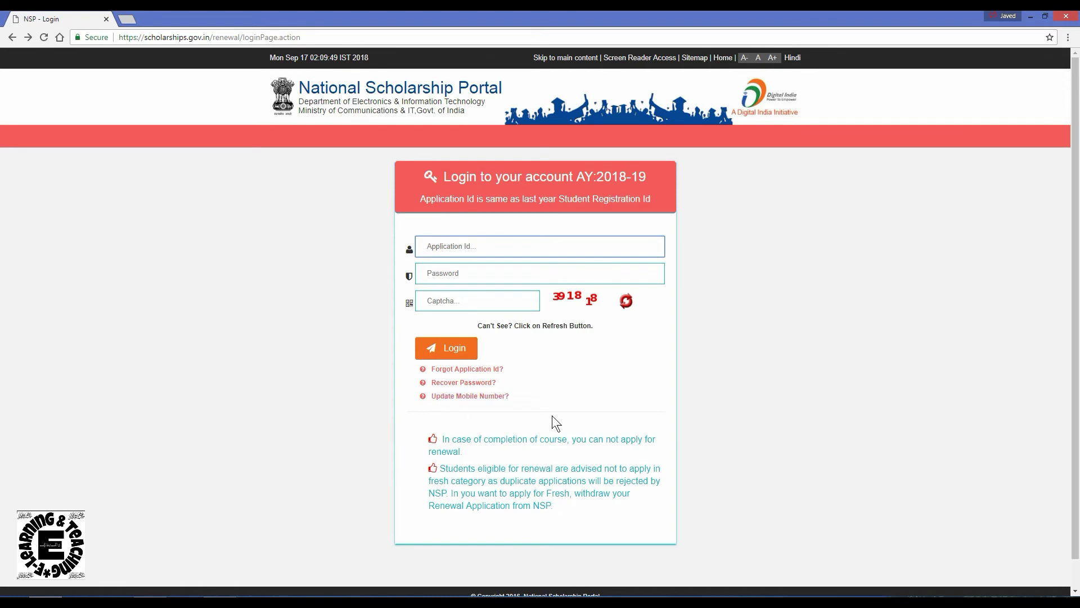
{"action": "left_click", "coordinate": [456, 397]}
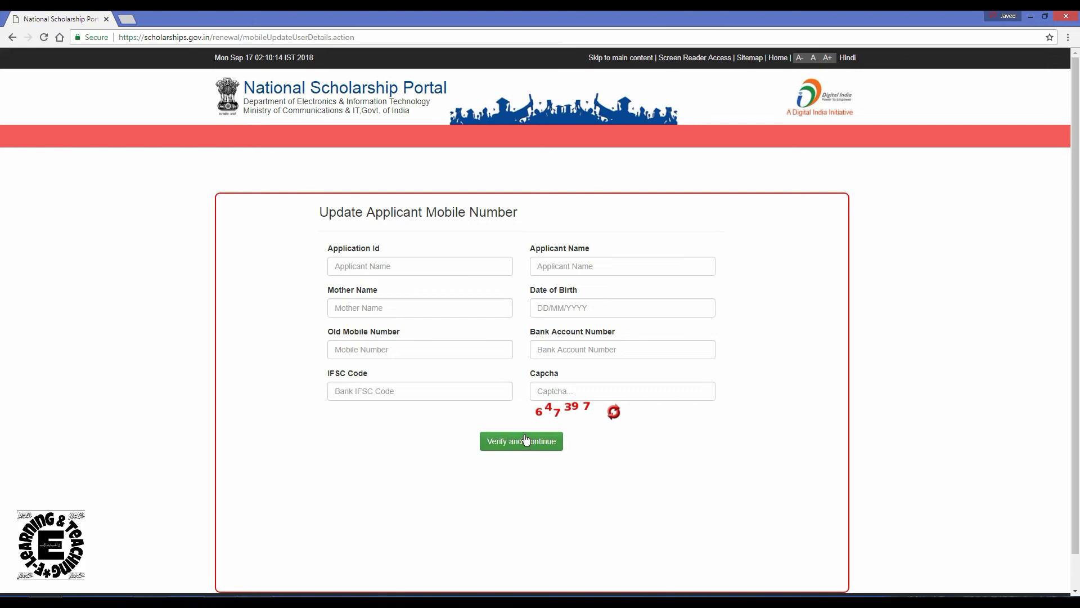
{"action": "left_click", "coordinate": [15, 41]}
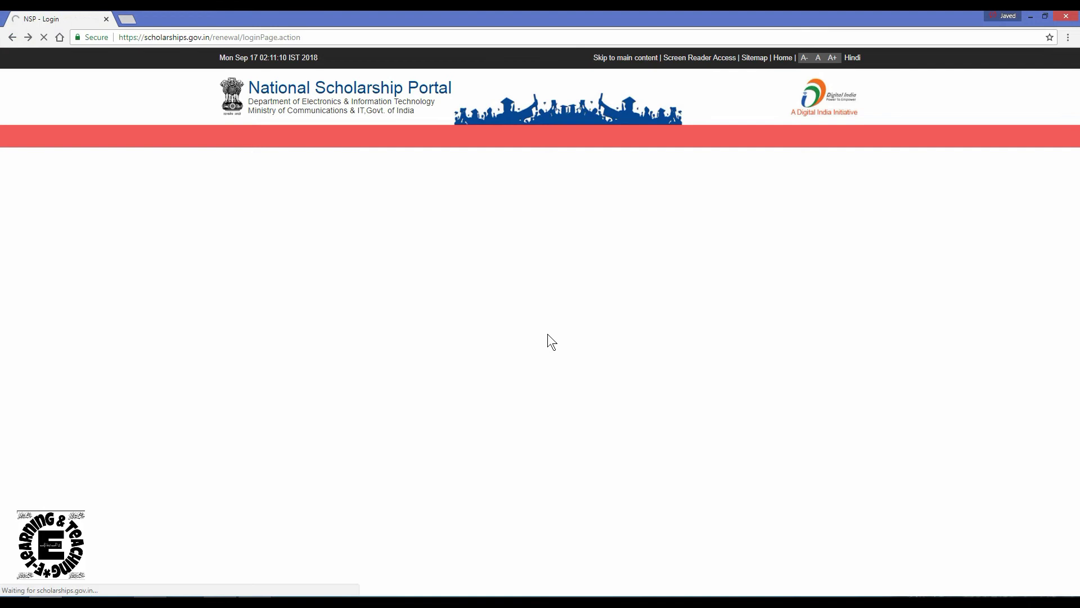